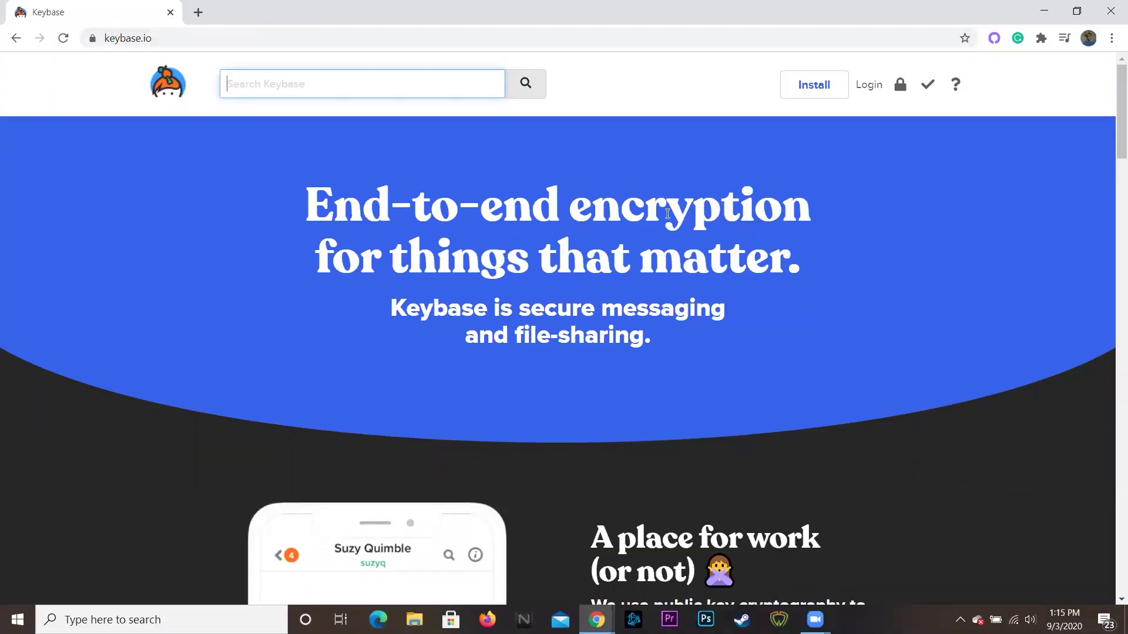
Step: Scroll through the keybase.io homepage, return to the top, and go to the Install download page
{"action": "scroll", "coordinate": [567, 293], "scroll_direction": "down", "scroll_amount": 5}
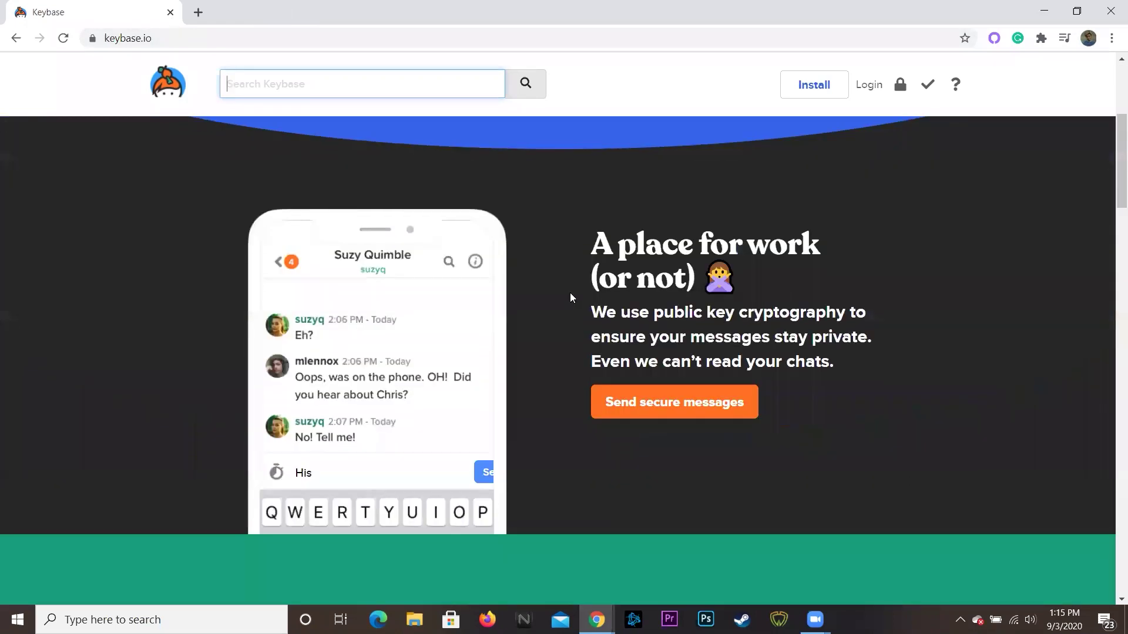
{"action": "scroll", "coordinate": [570, 297], "scroll_direction": "down", "scroll_amount": 15}
{"action": "scroll", "coordinate": [570, 297], "scroll_direction": "down", "scroll_amount": 13}
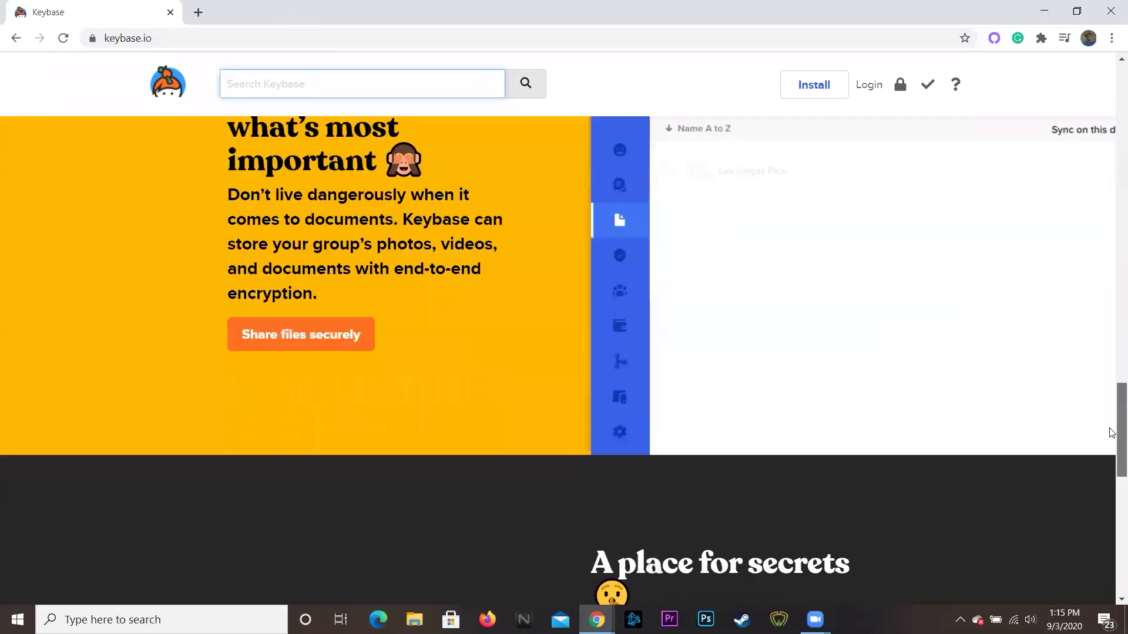
{"action": "left_click_drag", "start_coordinate": [1112, 433], "coordinate": [1108, 86]}
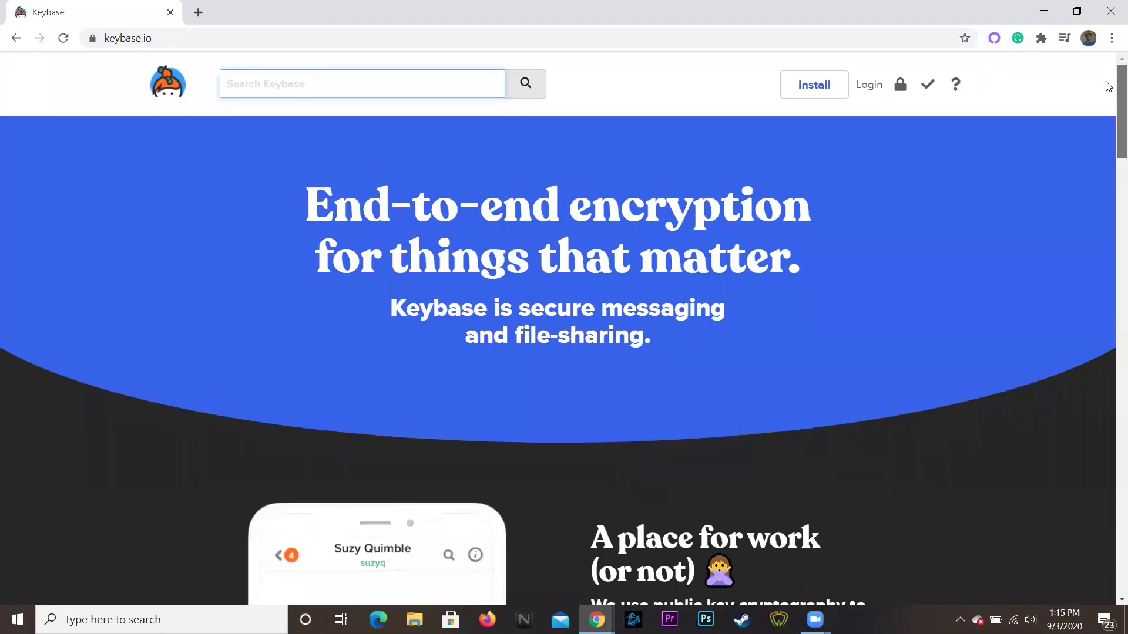
{"action": "left_click", "coordinate": [811, 85]}
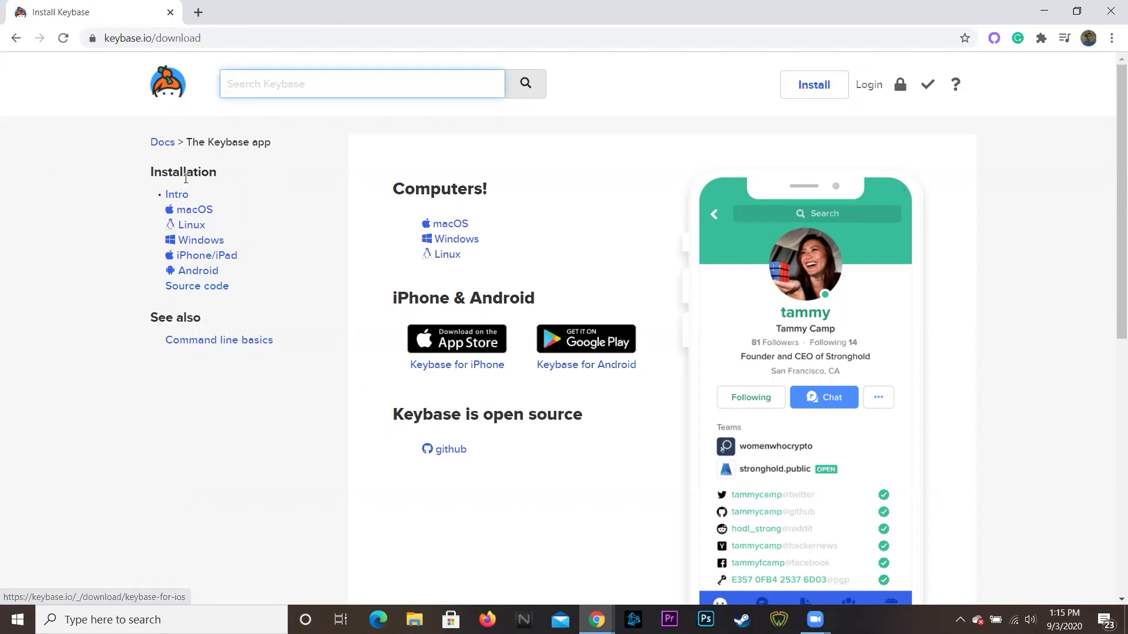
Step: Download keybase_setup from the Windows instructions and run the installer from the download shelf
{"action": "left_click", "coordinate": [196, 243]}
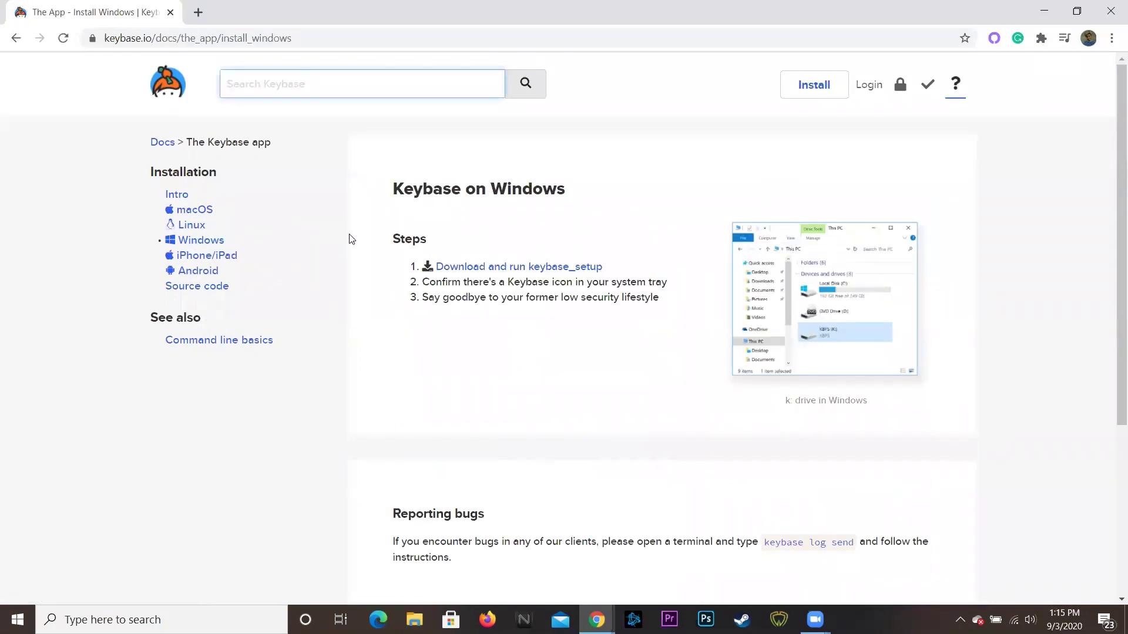
{"action": "left_click", "coordinate": [492, 271]}
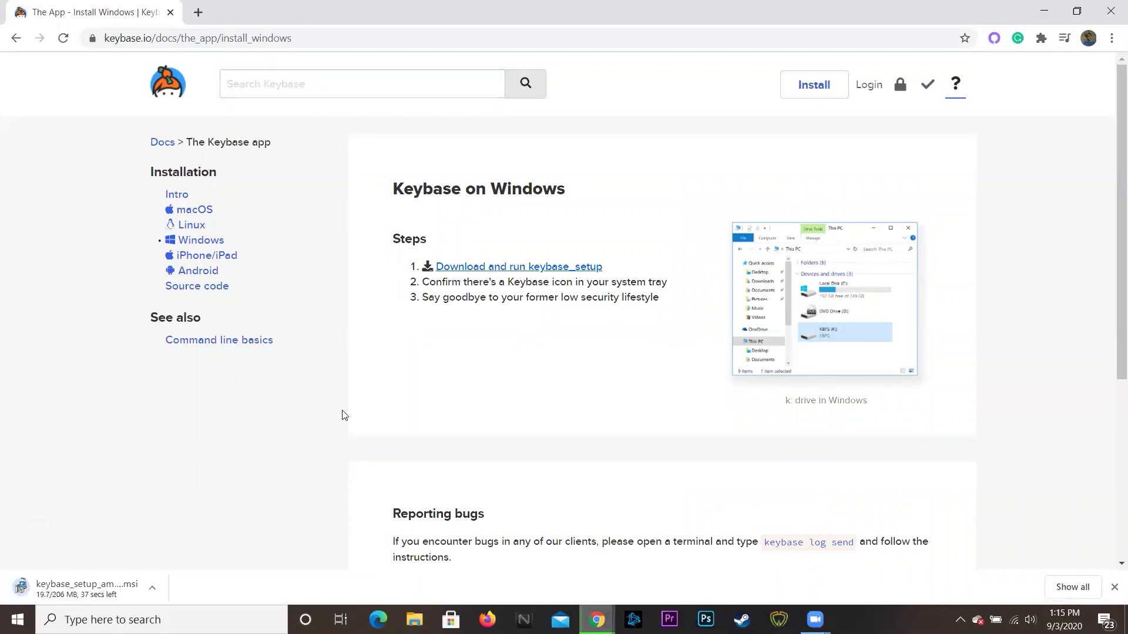
{"action": "scroll", "coordinate": [415, 437], "scroll_direction": "down", "scroll_amount": 5}
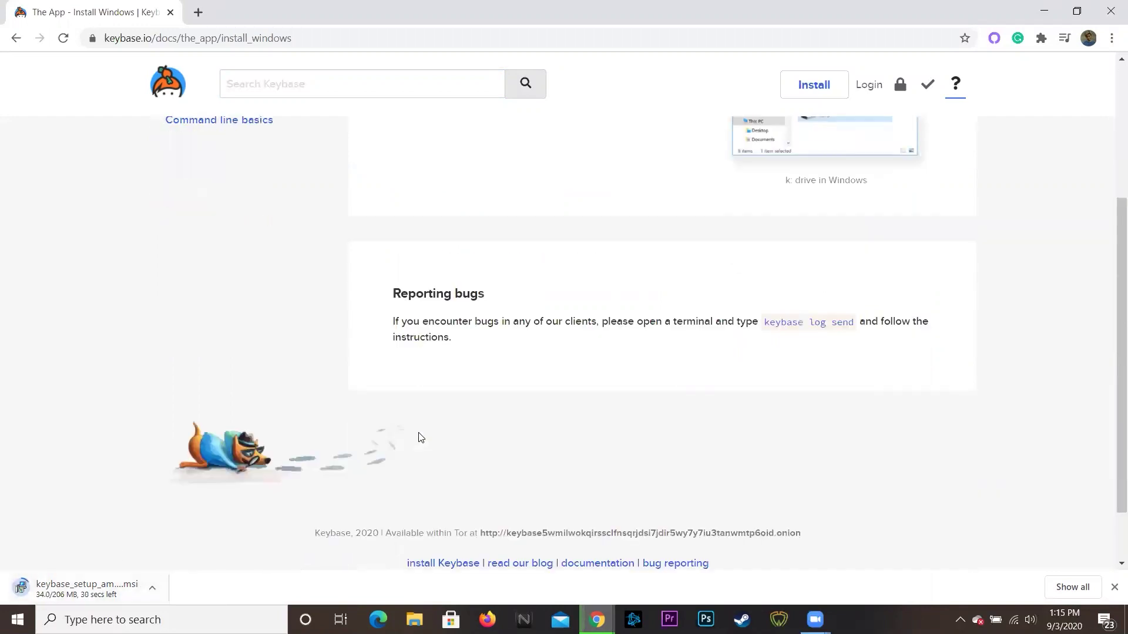
{"action": "scroll", "coordinate": [415, 445], "scroll_direction": "up", "scroll_amount": 5}
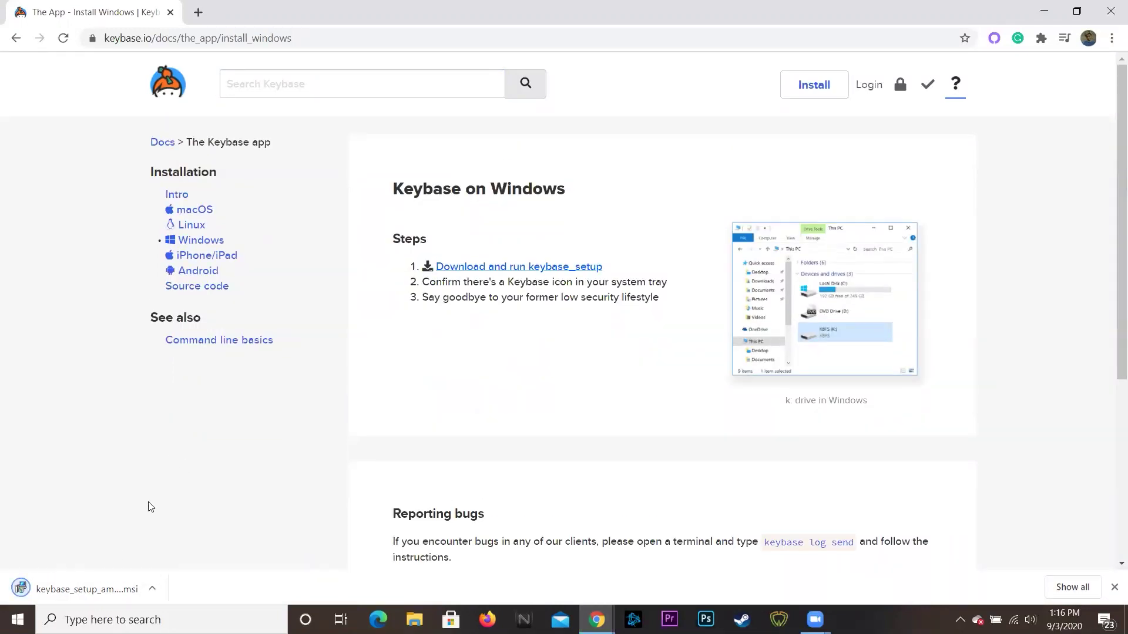
{"action": "left_click", "coordinate": [89, 578]}
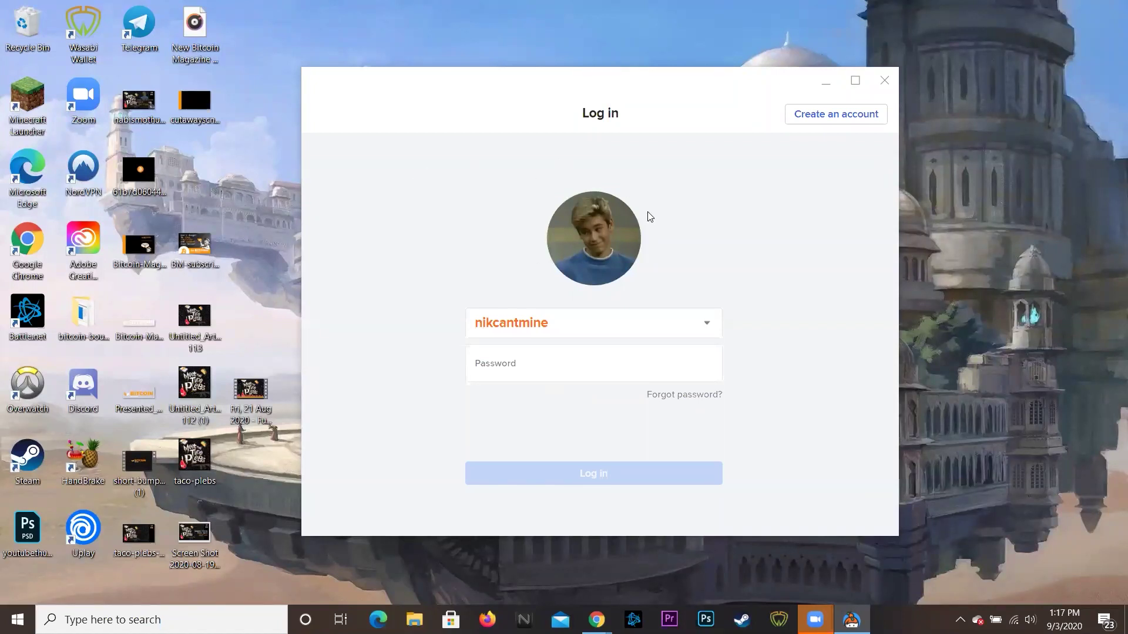
Step: Sign up with a new username, keep the device name 'Windows Device', and skip phone and email
{"action": "left_click", "coordinate": [850, 118]}
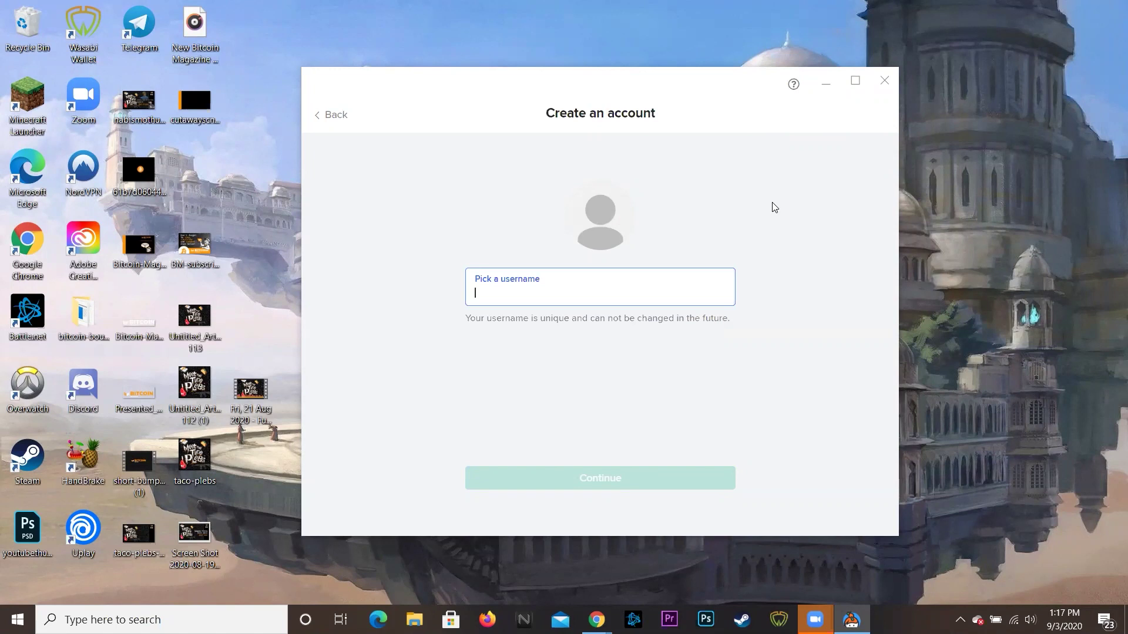
{"action": "type", "text": "testing"}
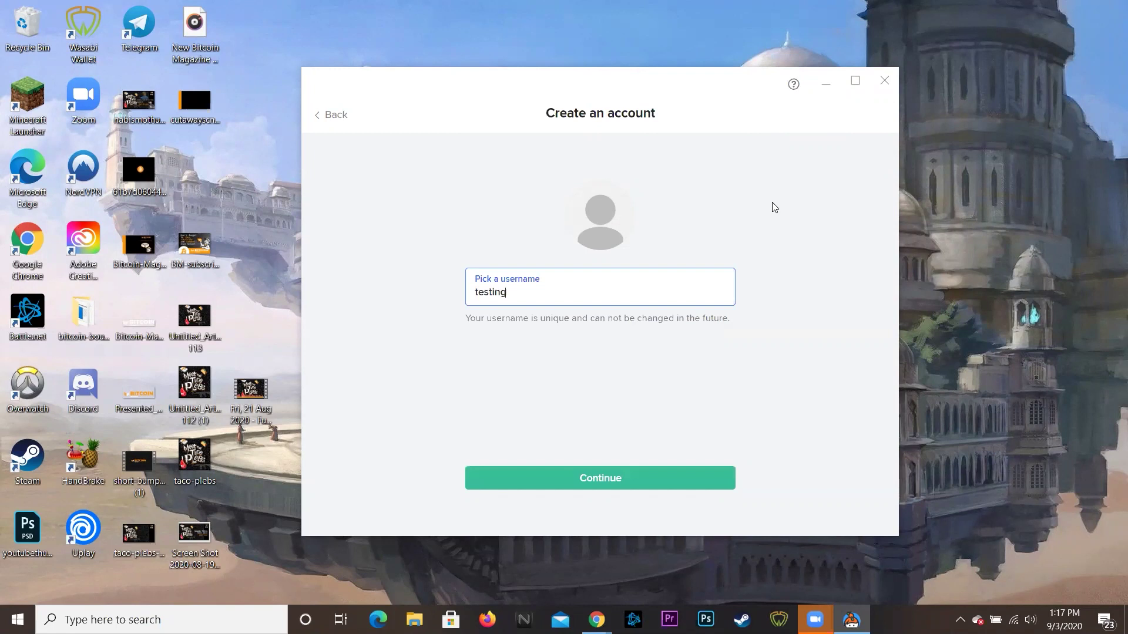
{"action": "type", "text": "bitcoinma"}
{"action": "left_click", "coordinate": [614, 476]}
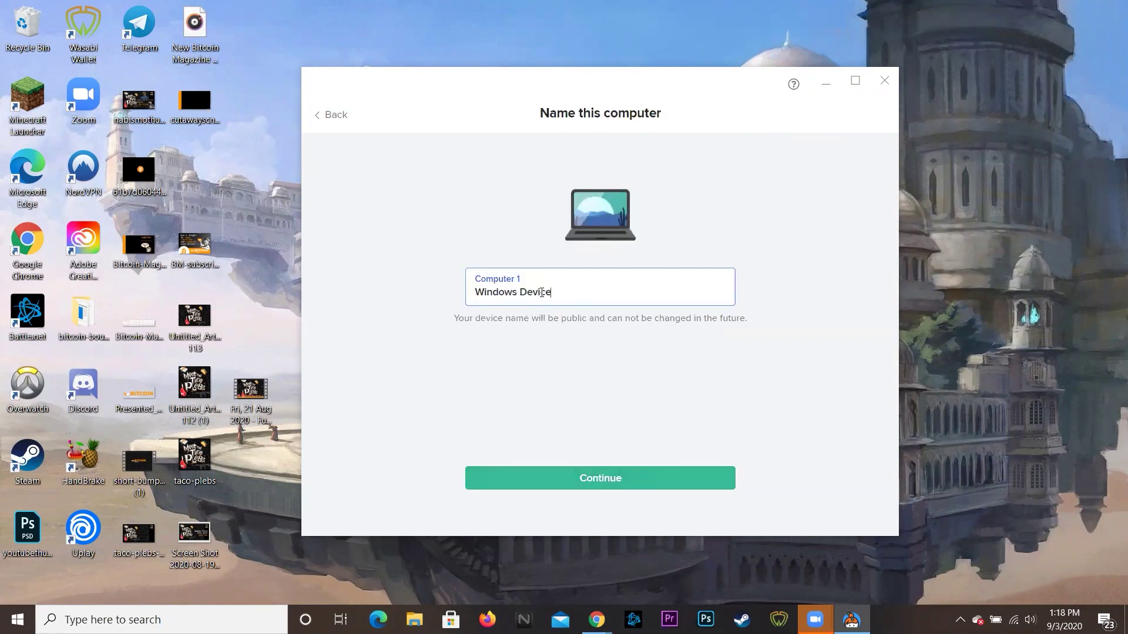
{"action": "left_click", "coordinate": [613, 481]}
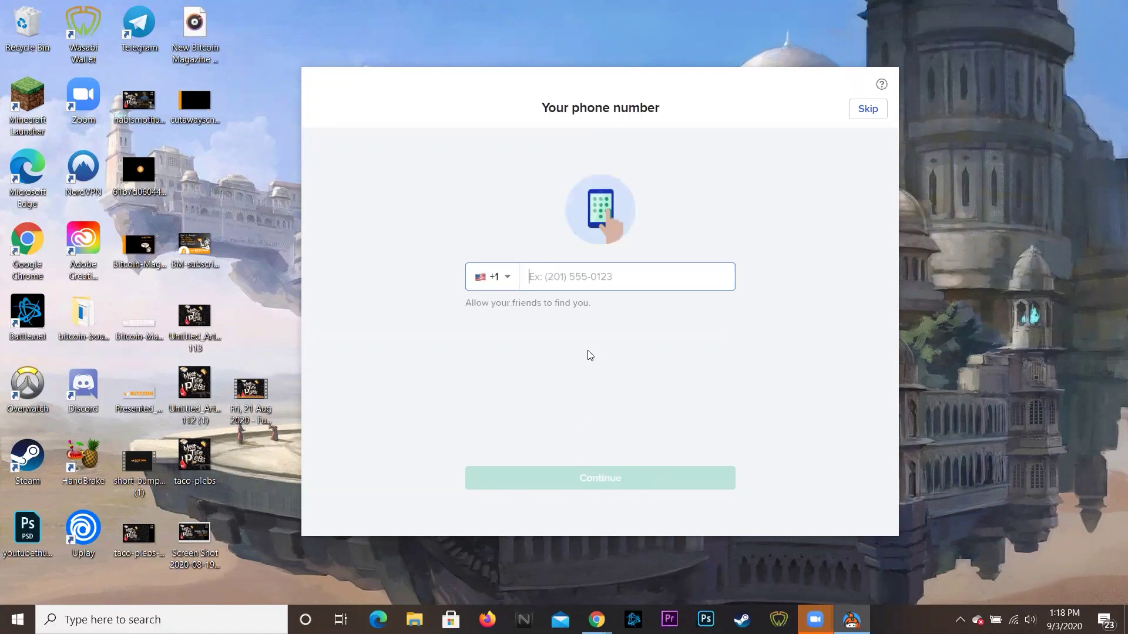
{"action": "left_click", "coordinate": [862, 112]}
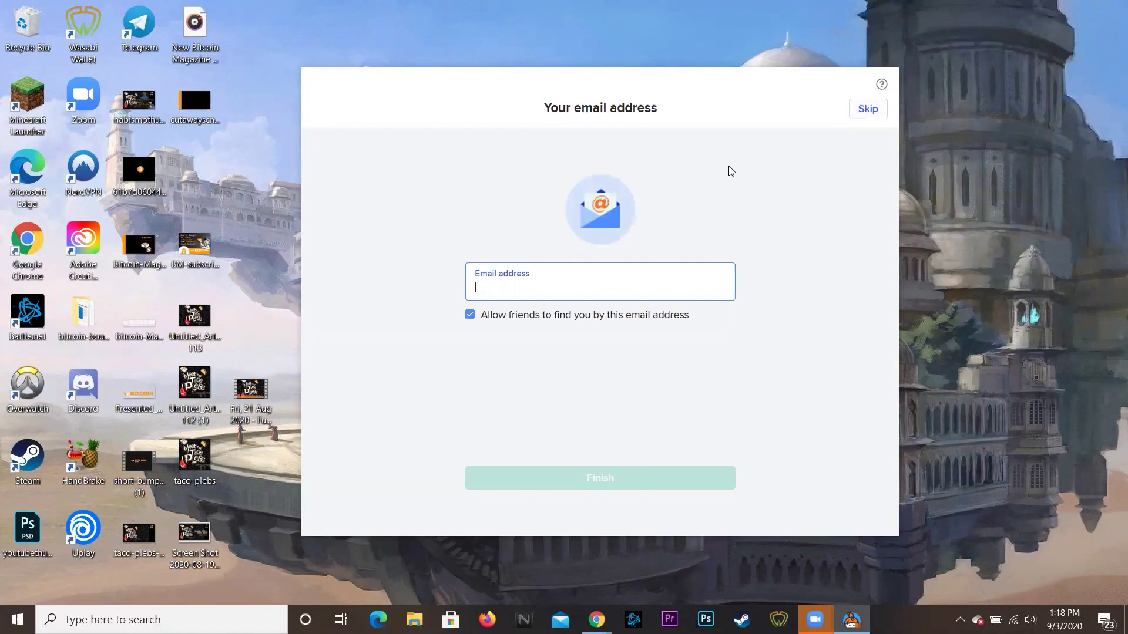
{"action": "left_click", "coordinate": [859, 111]}
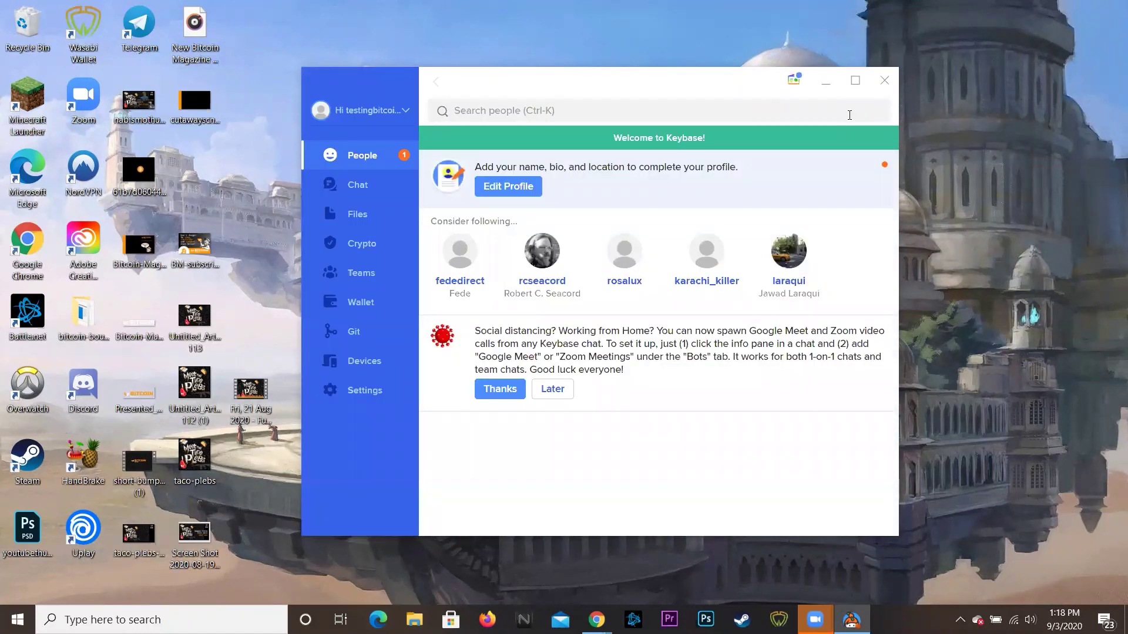
Step: Maximise the window, glance at the account menu, and view the Chat and Files sections
{"action": "left_click", "coordinate": [855, 80]}
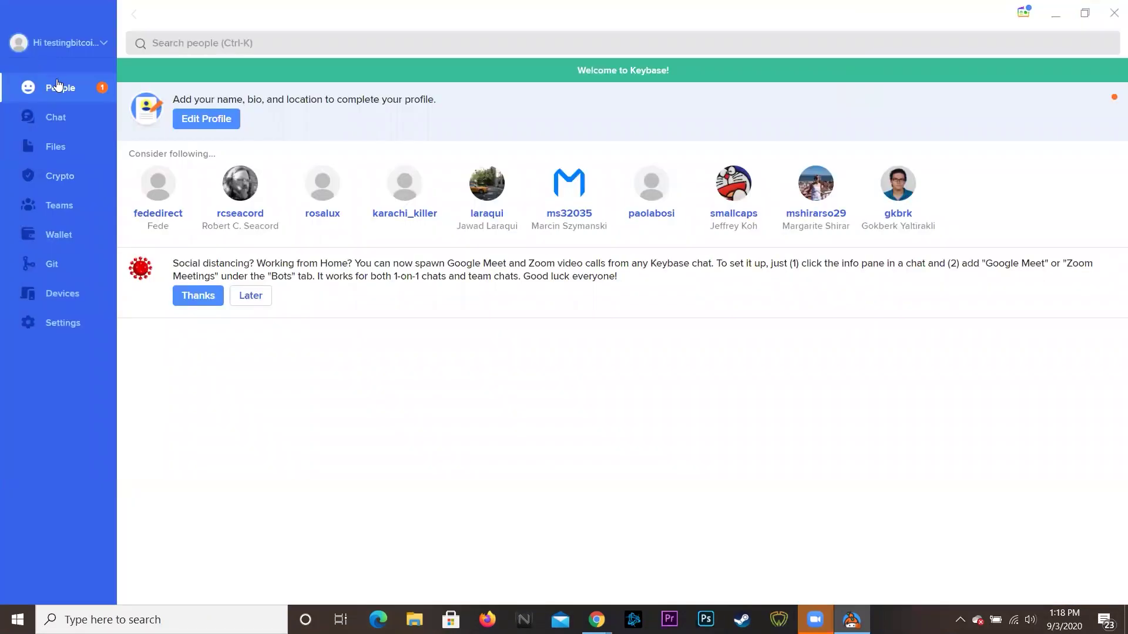
{"action": "left_click", "coordinate": [66, 51]}
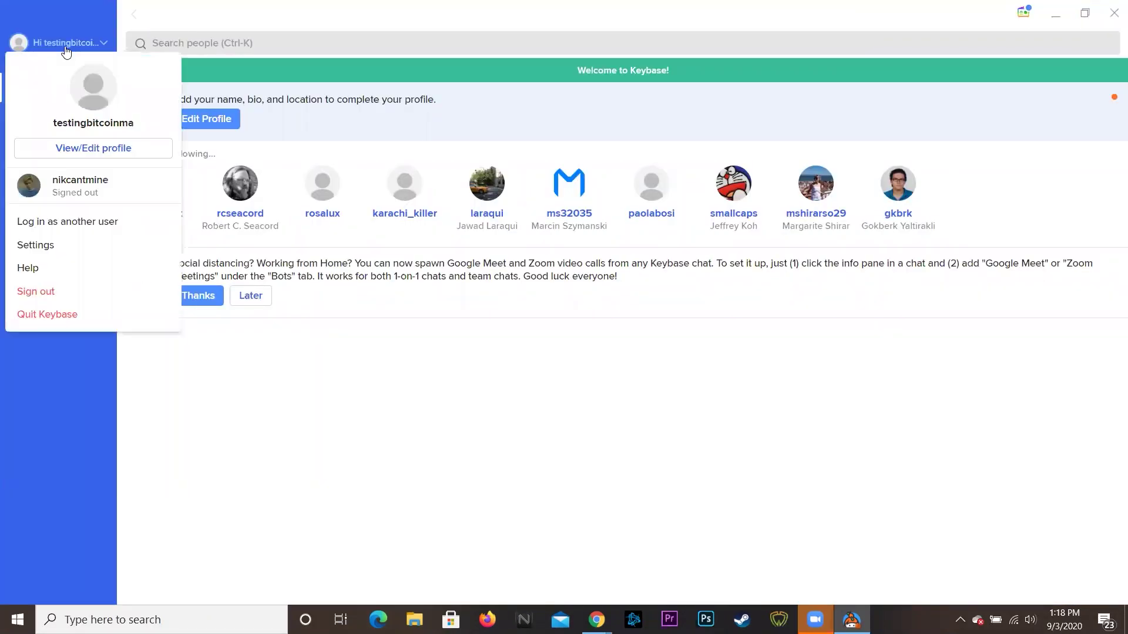
{"action": "left_click", "coordinate": [264, 415]}
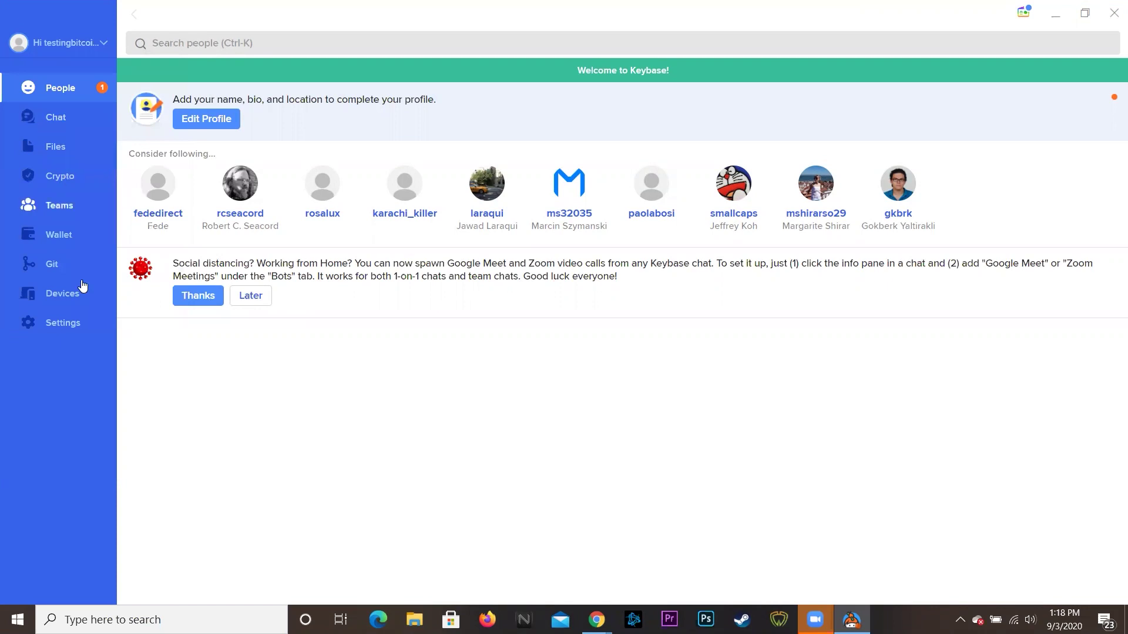
{"action": "left_click", "coordinate": [76, 126]}
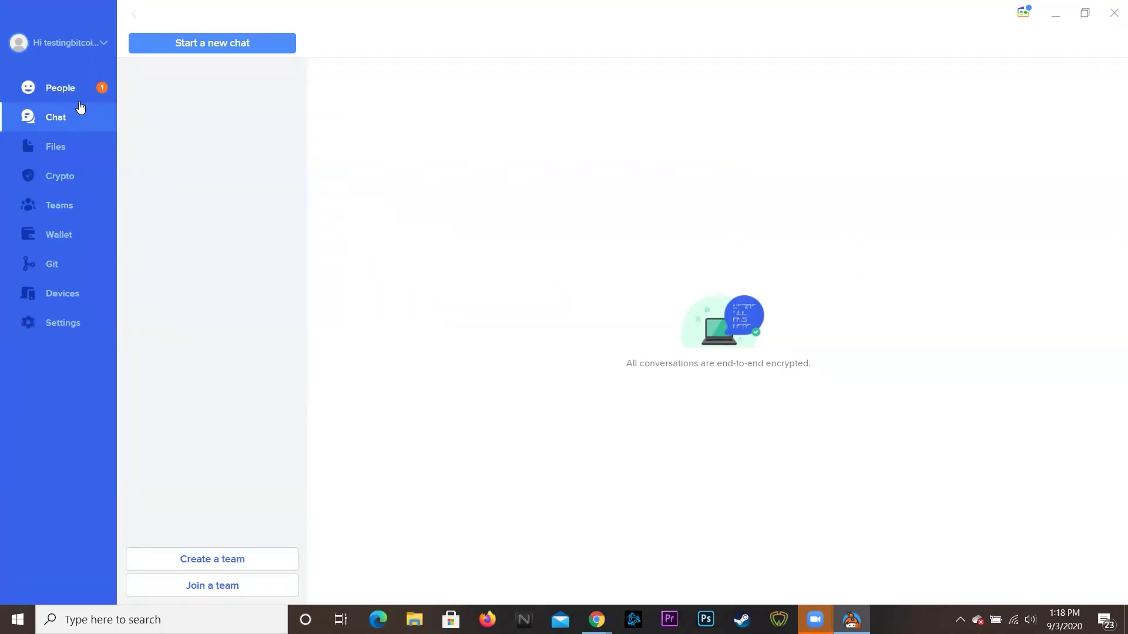
{"action": "left_click", "coordinate": [61, 147]}
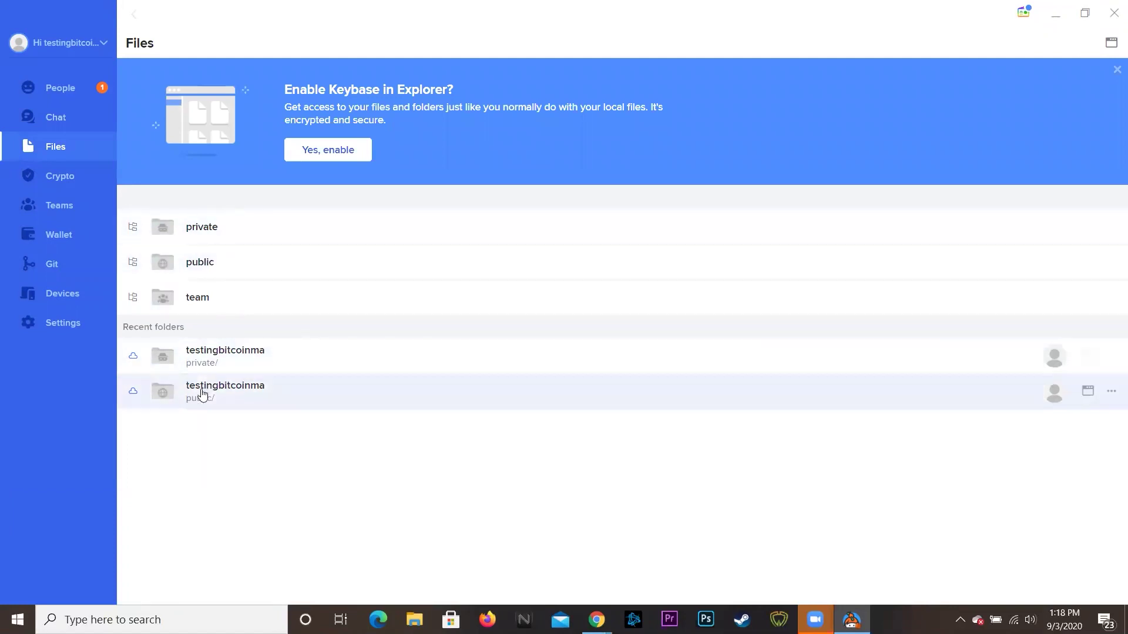
Step: Browse the Crypto tools' Encrypt, Decrypt, Sign and Verify tabs, then the Teams section
{"action": "left_click", "coordinate": [68, 178]}
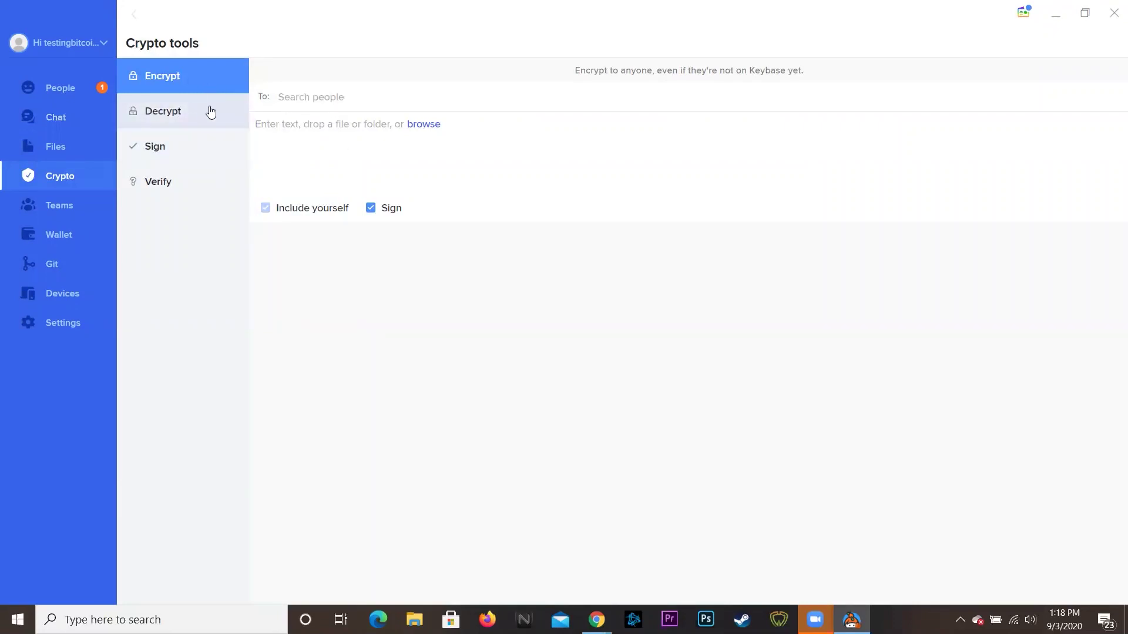
{"action": "left_click", "coordinate": [189, 110]}
{"action": "left_click", "coordinate": [194, 77]}
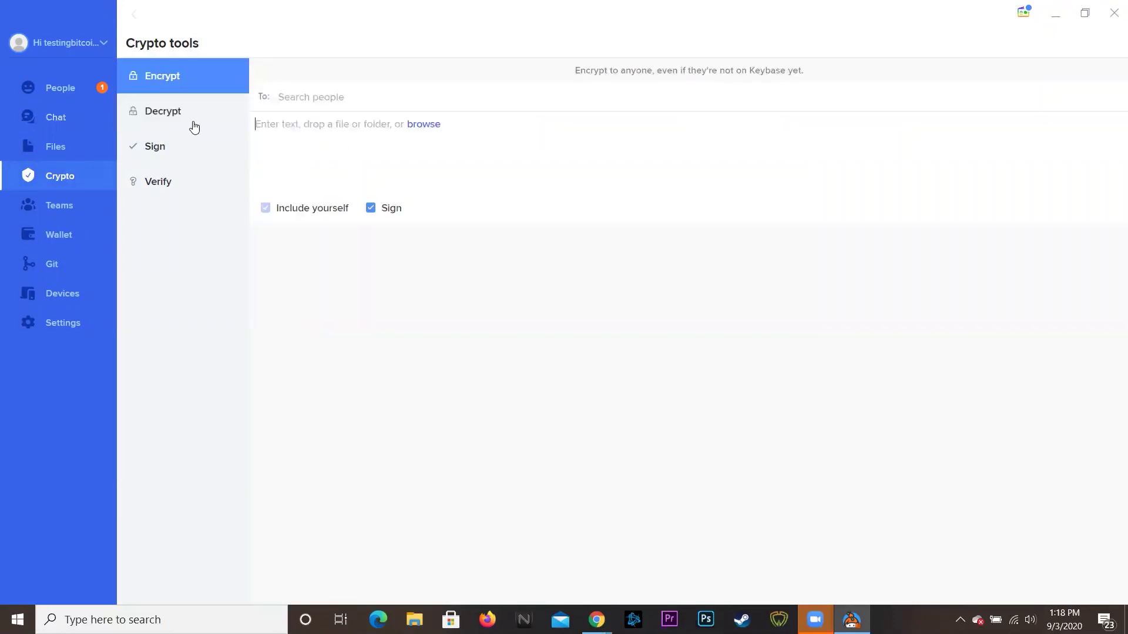
{"action": "left_click", "coordinate": [187, 147]}
{"action": "left_click", "coordinate": [183, 179]}
{"action": "left_click", "coordinate": [184, 156]}
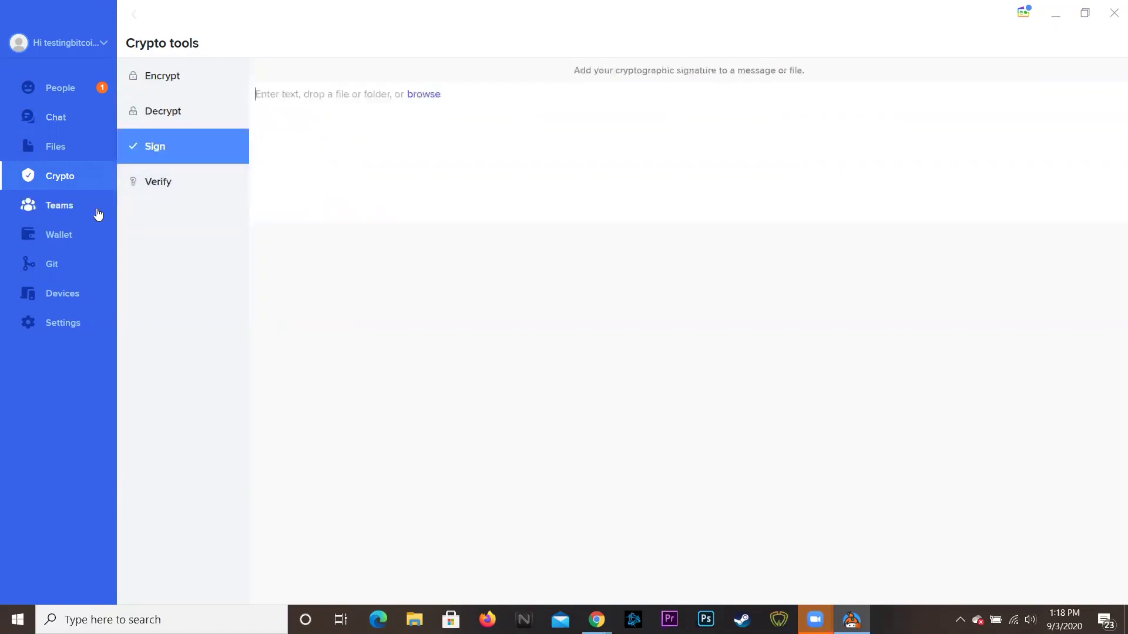
{"action": "left_click", "coordinate": [95, 213]}
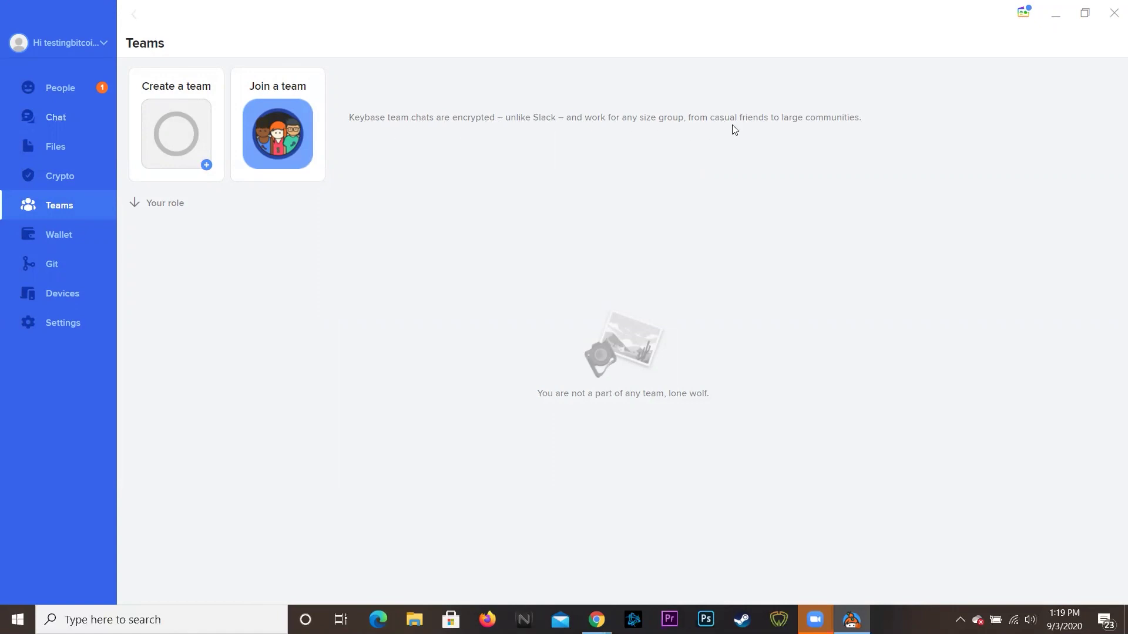
{"action": "left_click", "coordinate": [83, 235]}
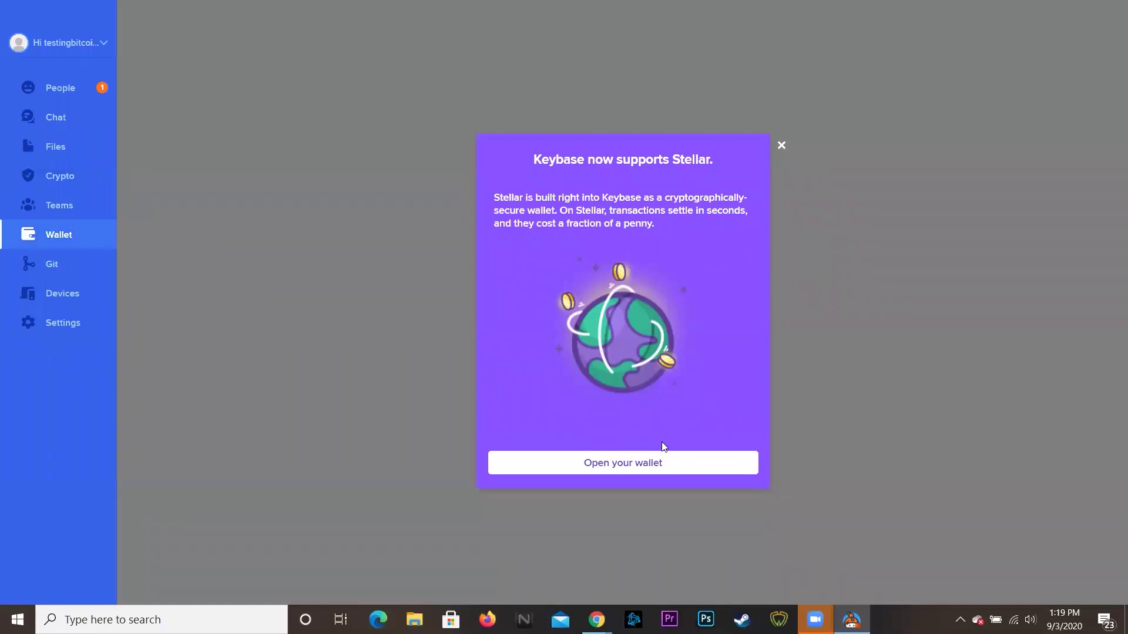
Step: Agree to the Stellar wallet warnings and open the new wallet account holding 0 XLM
{"action": "left_click", "coordinate": [642, 462]}
{"action": "scroll", "coordinate": [622, 276], "scroll_direction": "down", "scroll_amount": 5}
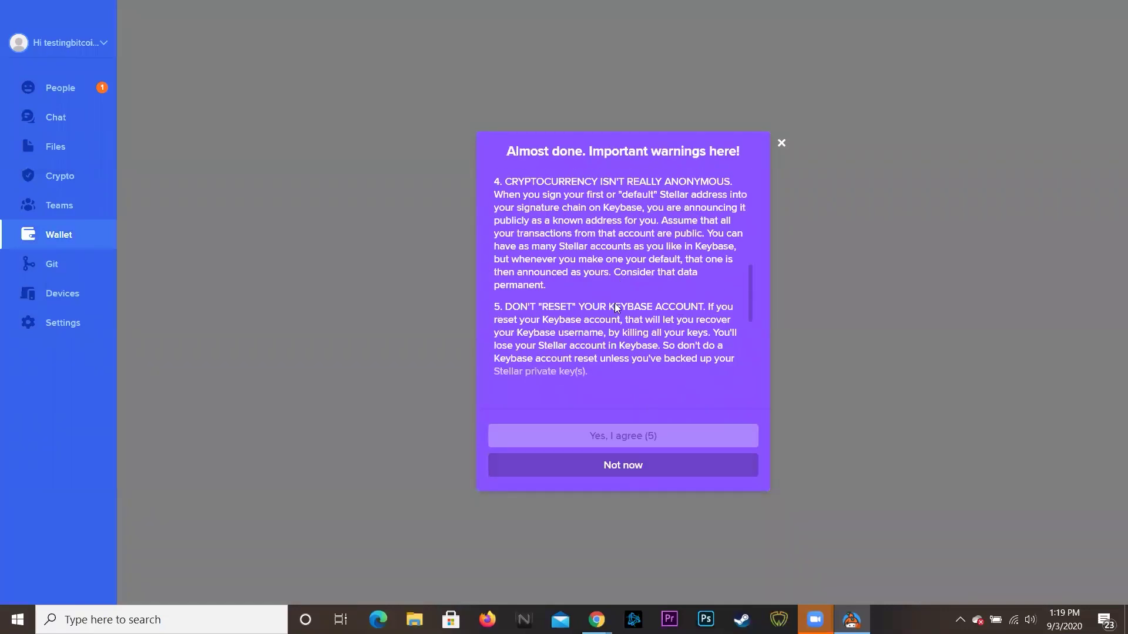
{"action": "scroll", "coordinate": [617, 297], "scroll_direction": "down", "scroll_amount": 5}
{"action": "scroll", "coordinate": [614, 307], "scroll_direction": "up", "scroll_amount": 10}
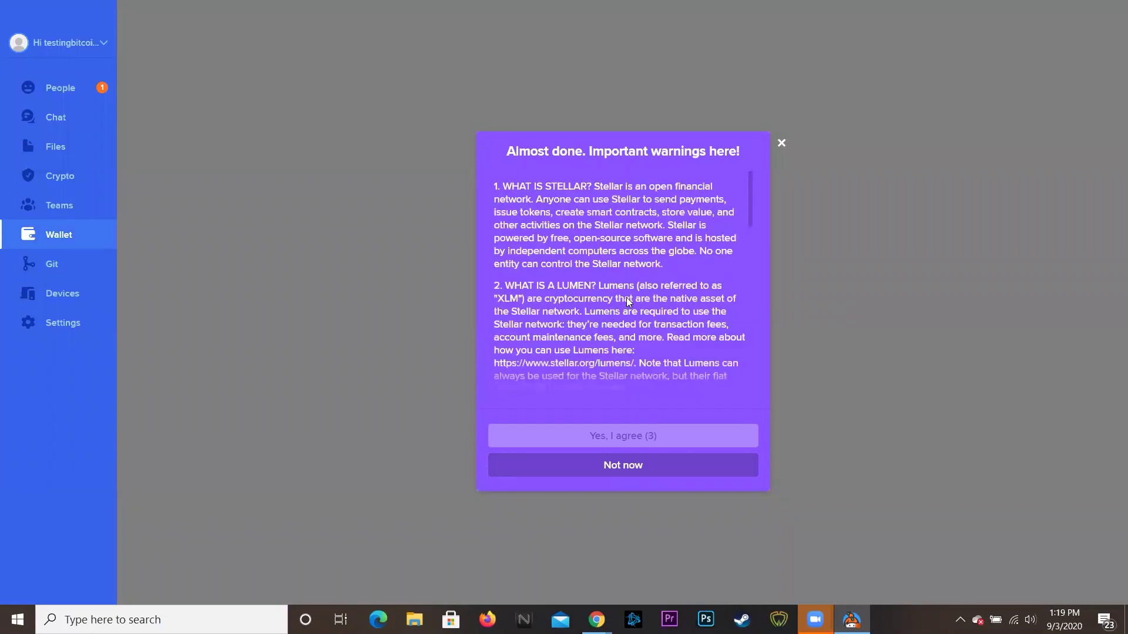
{"action": "left_click", "coordinate": [649, 441]}
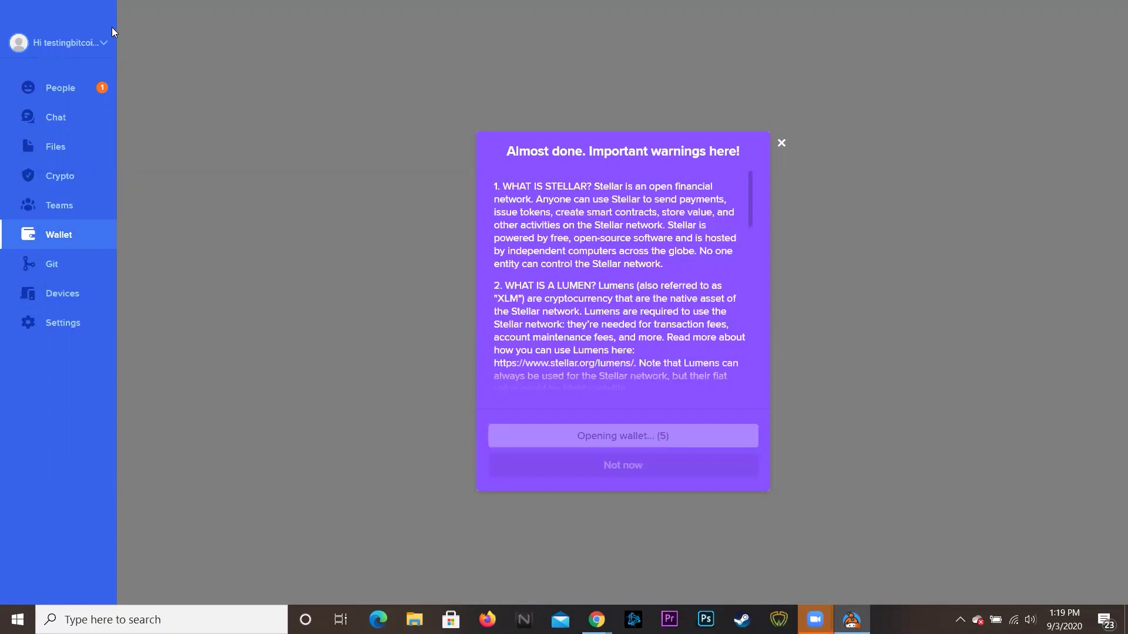
{"action": "scroll", "coordinate": [611, 297], "scroll_direction": "down", "scroll_amount": 10}
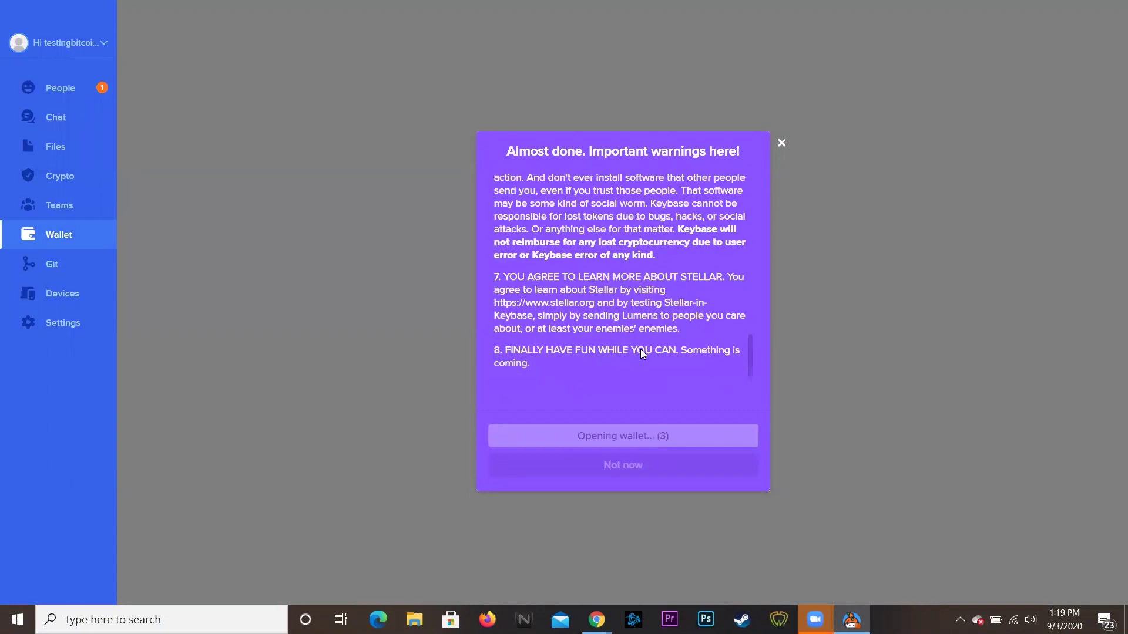
{"action": "scroll", "coordinate": [644, 354], "scroll_direction": "up", "scroll_amount": 10}
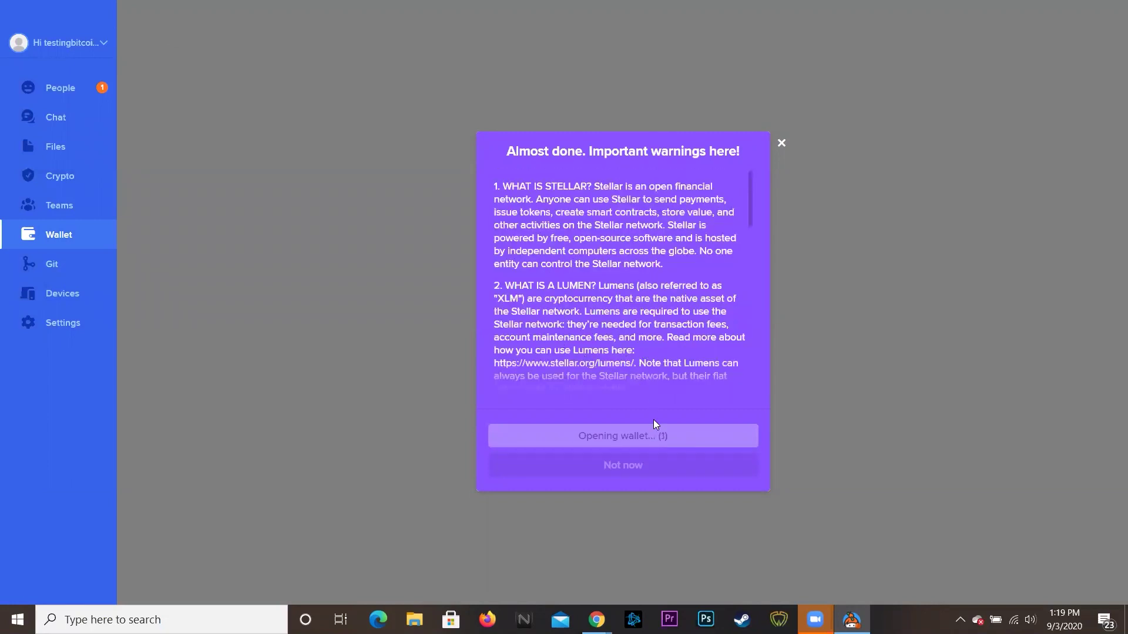
{"action": "left_click", "coordinate": [640, 440]}
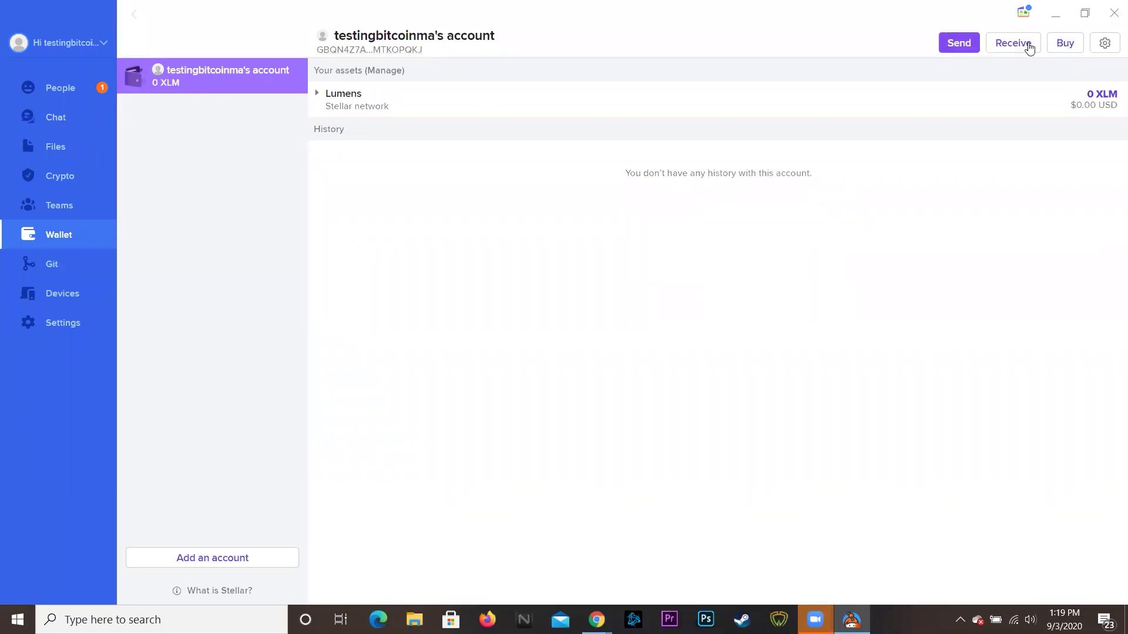
Step: View the Git repositories section, then the Devices list showing Windows Device
{"action": "left_click", "coordinate": [72, 276]}
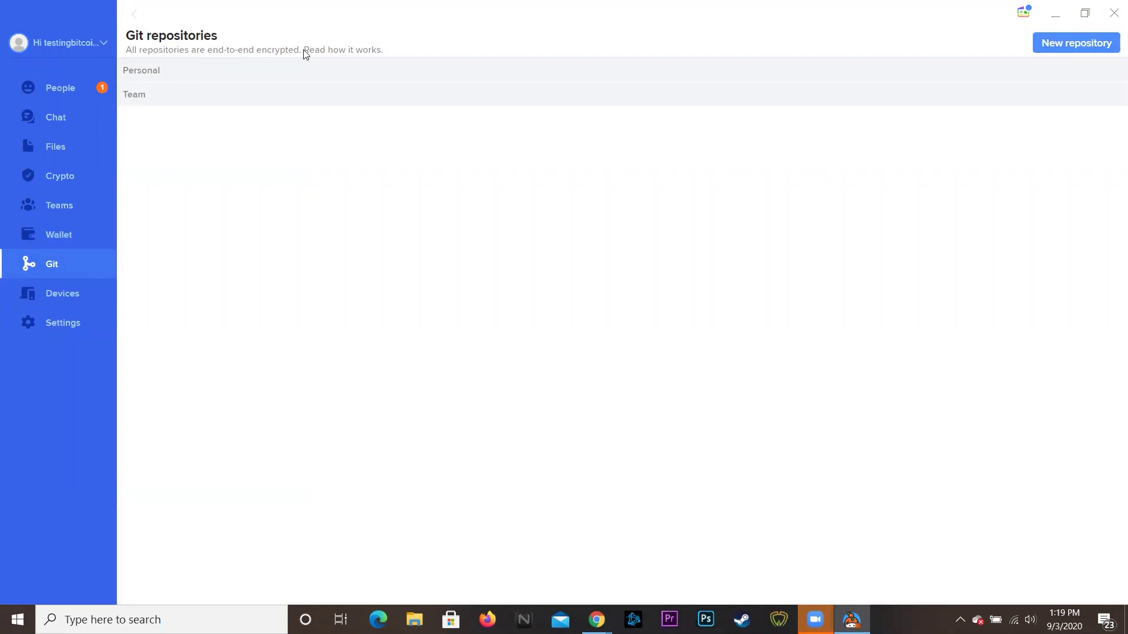
{"action": "left_click", "coordinate": [62, 290]}
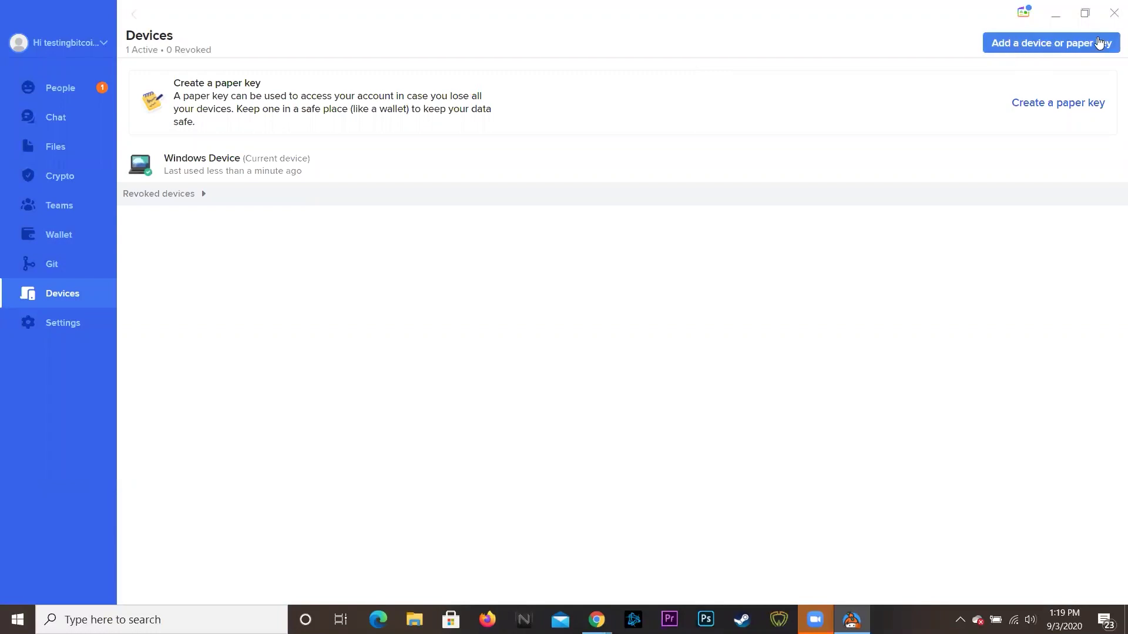
Step: Create a paper key so the account lists two active devices
{"action": "left_click", "coordinate": [1076, 47]}
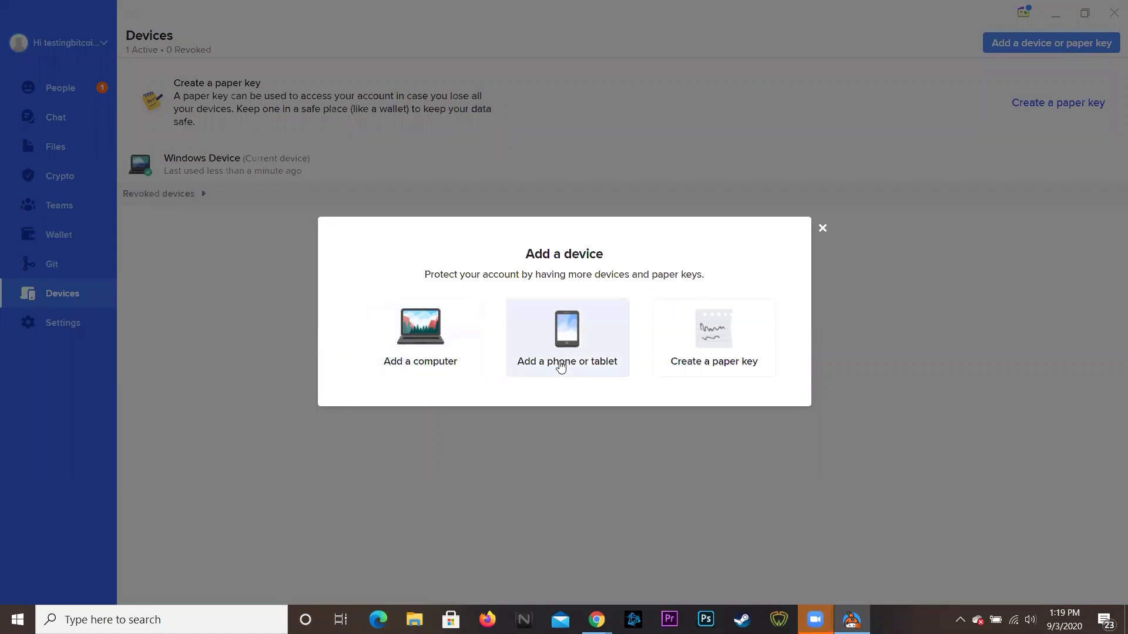
{"action": "left_click", "coordinate": [712, 346]}
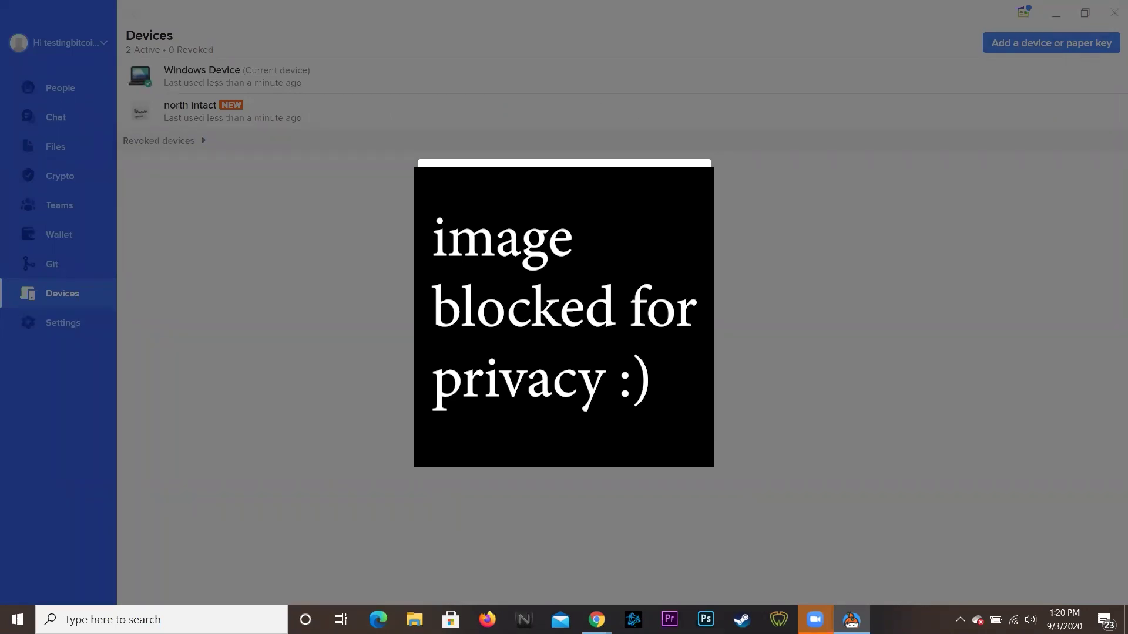
{"action": "left_click", "coordinate": [572, 420]}
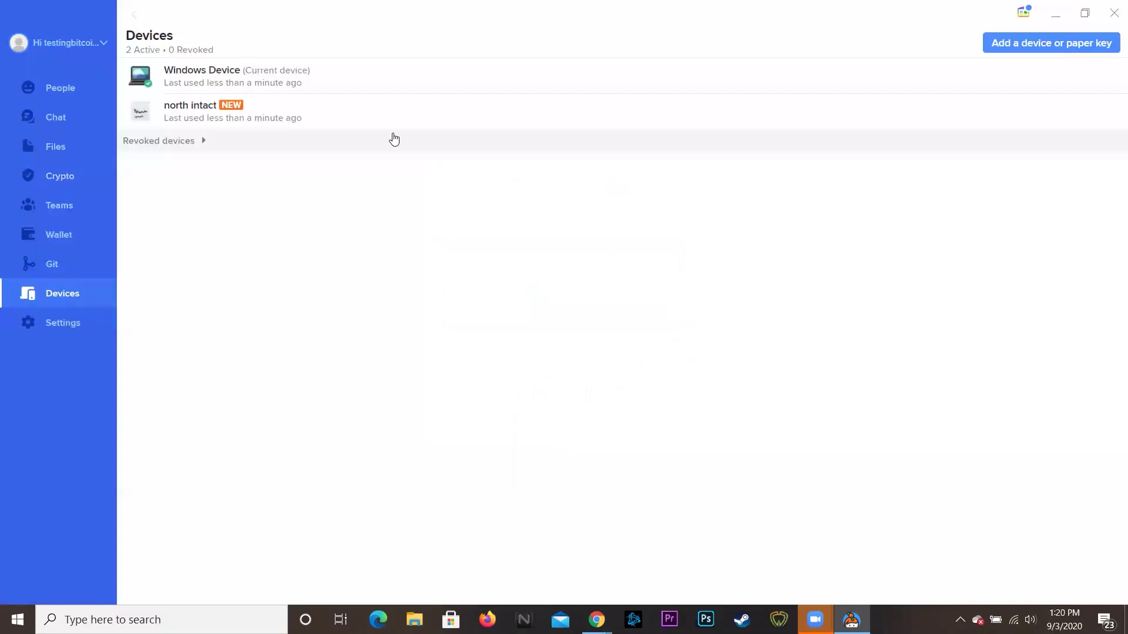
Step: View the add-a-phone-or-tablet instructions, then go to Settings
{"action": "left_click", "coordinate": [1015, 41]}
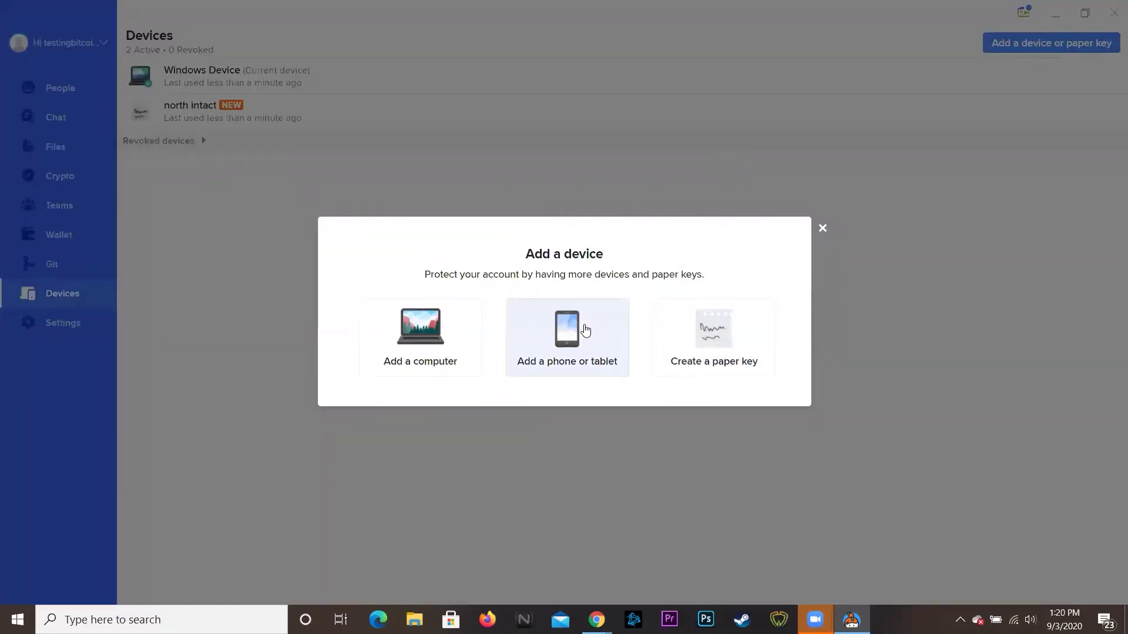
{"action": "left_click", "coordinate": [586, 331]}
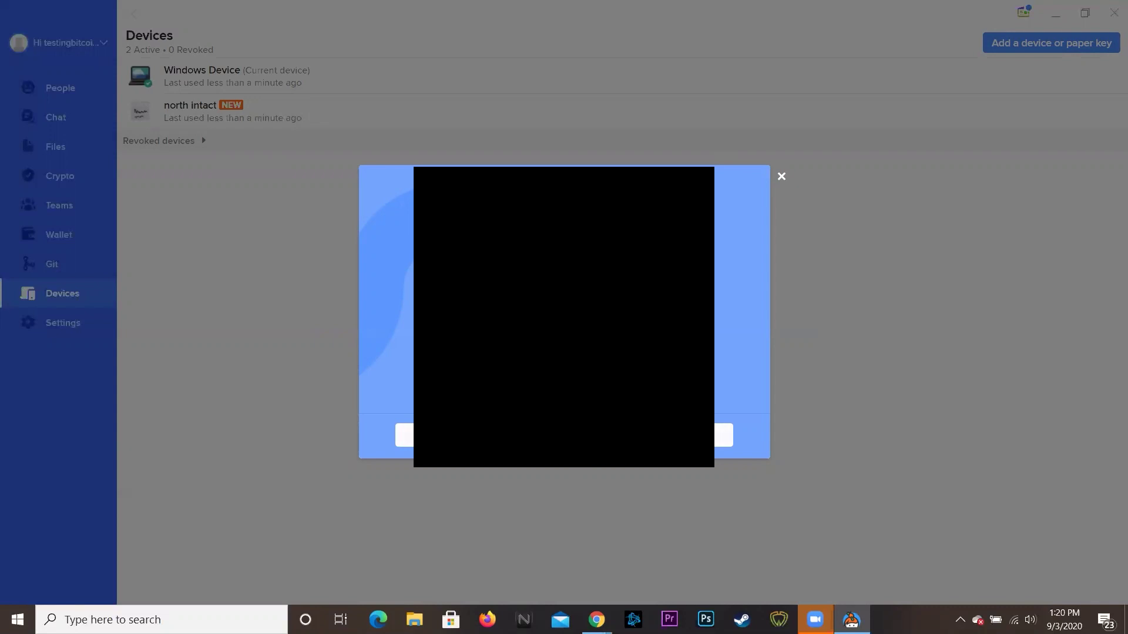
{"action": "left_click", "coordinate": [577, 442]}
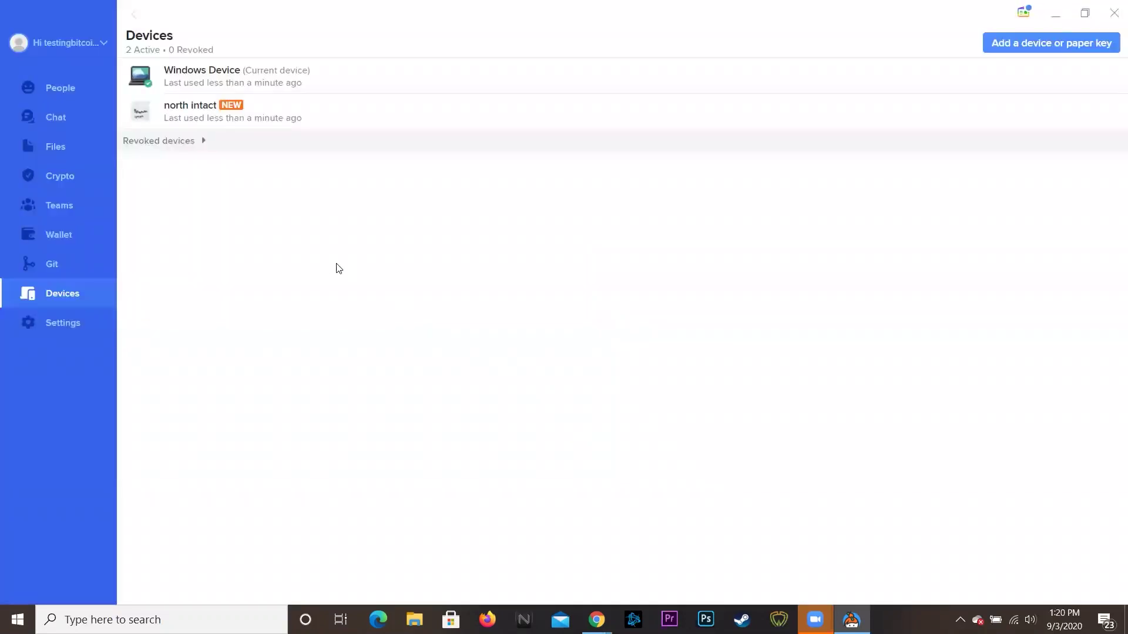
{"action": "left_click", "coordinate": [84, 318]}
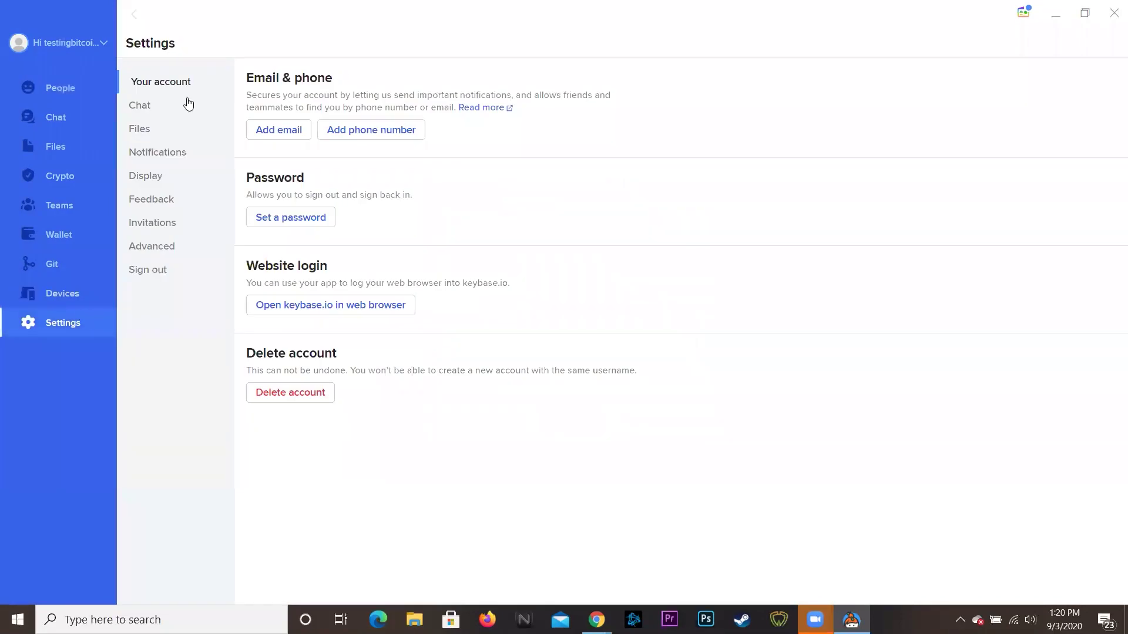
Step: Browse the Chat, Files, Notifications, Display, Feedback, Invitations and Advanced settings, then Your account and People
{"action": "left_click", "coordinate": [164, 109]}
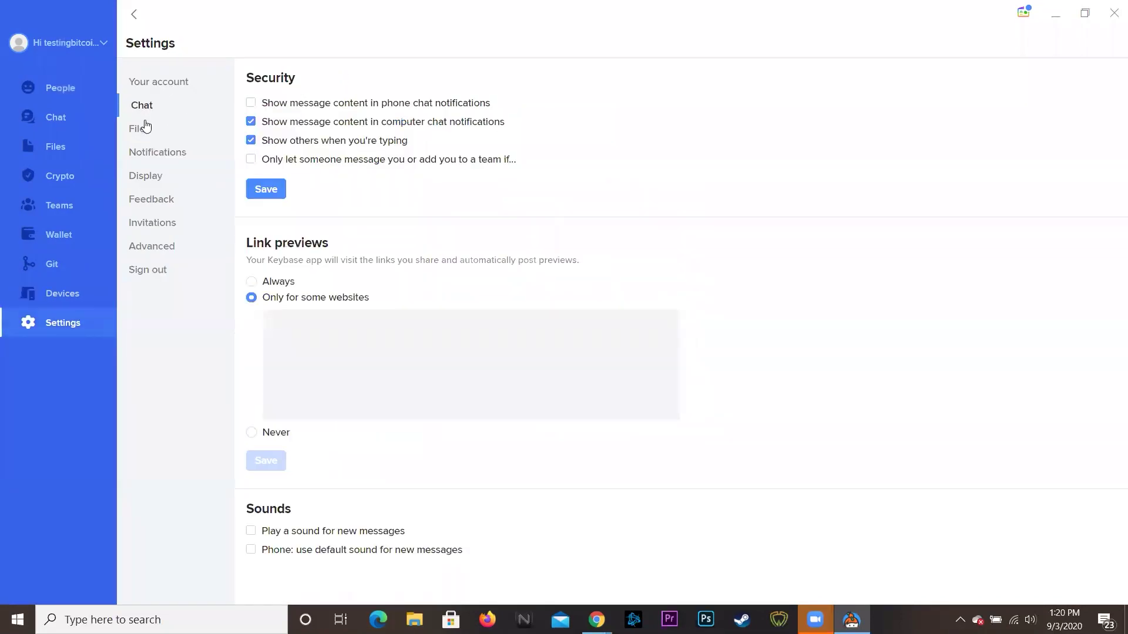
{"action": "left_click", "coordinate": [144, 129]}
{"action": "left_click", "coordinate": [156, 157]}
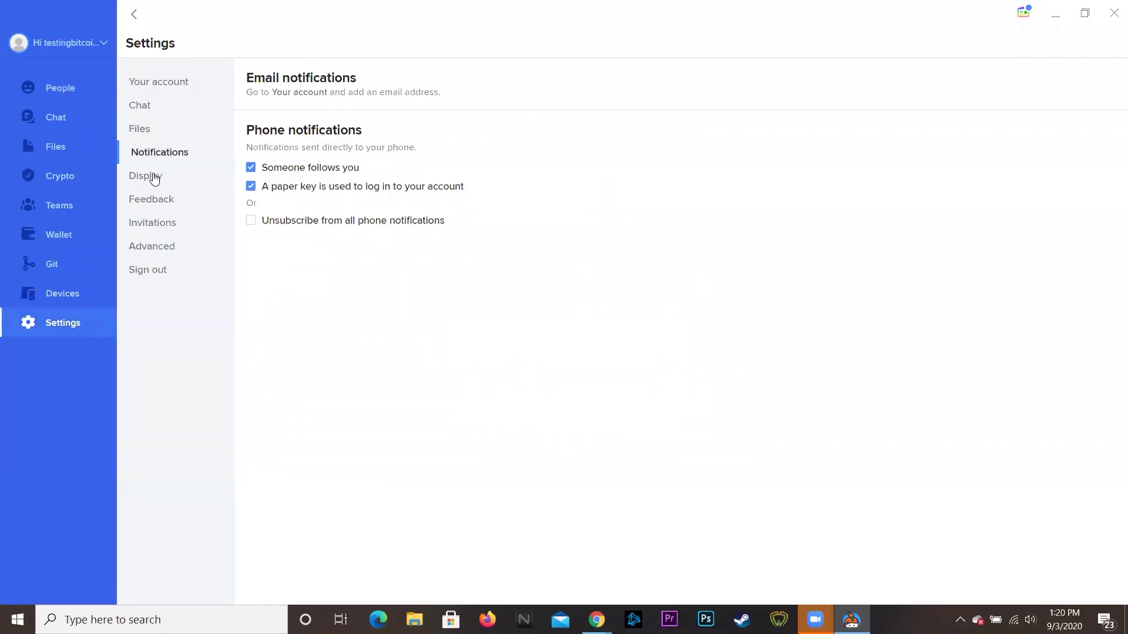
{"action": "left_click", "coordinate": [154, 178]}
{"action": "left_click", "coordinate": [158, 203]}
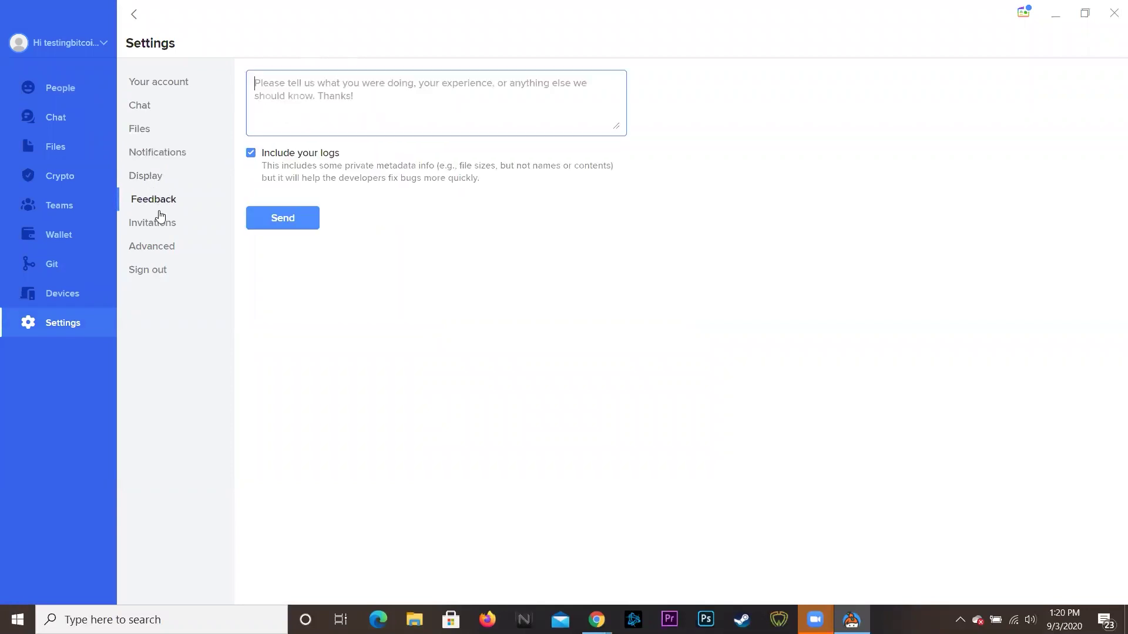
{"action": "left_click", "coordinate": [160, 225]}
{"action": "left_click", "coordinate": [163, 254]}
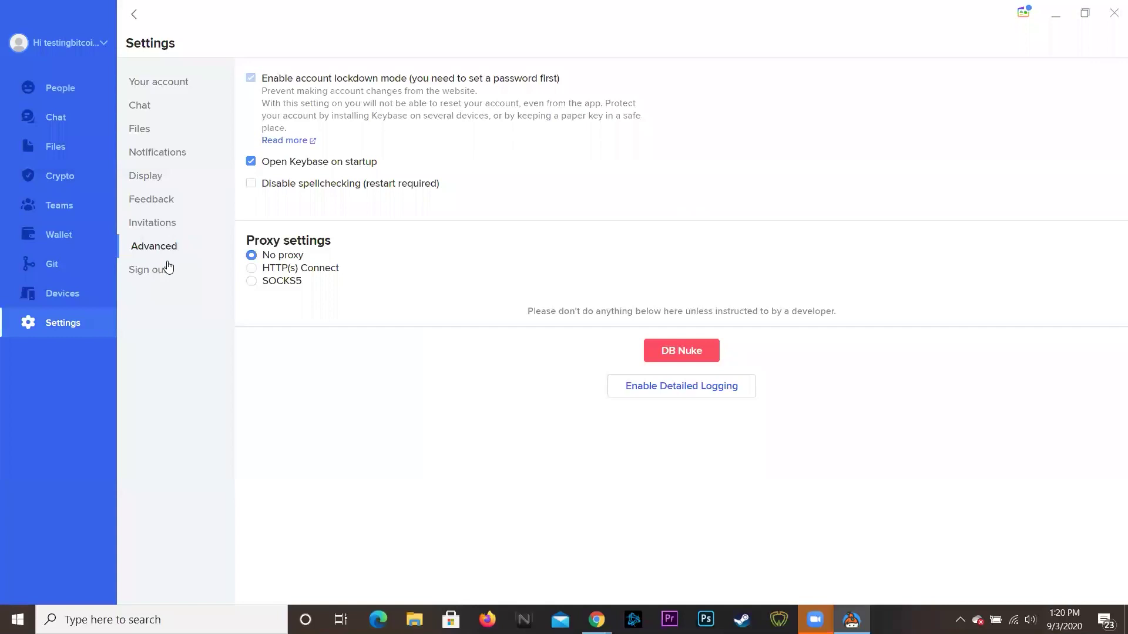
{"action": "left_click", "coordinate": [151, 84]}
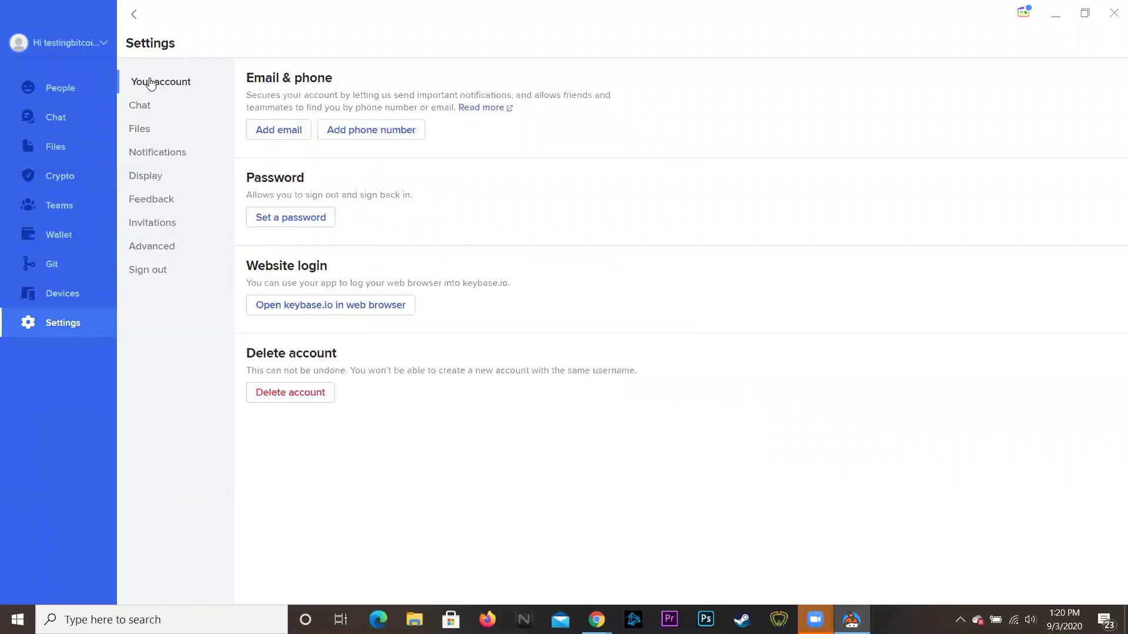
{"action": "left_click", "coordinate": [71, 85]}
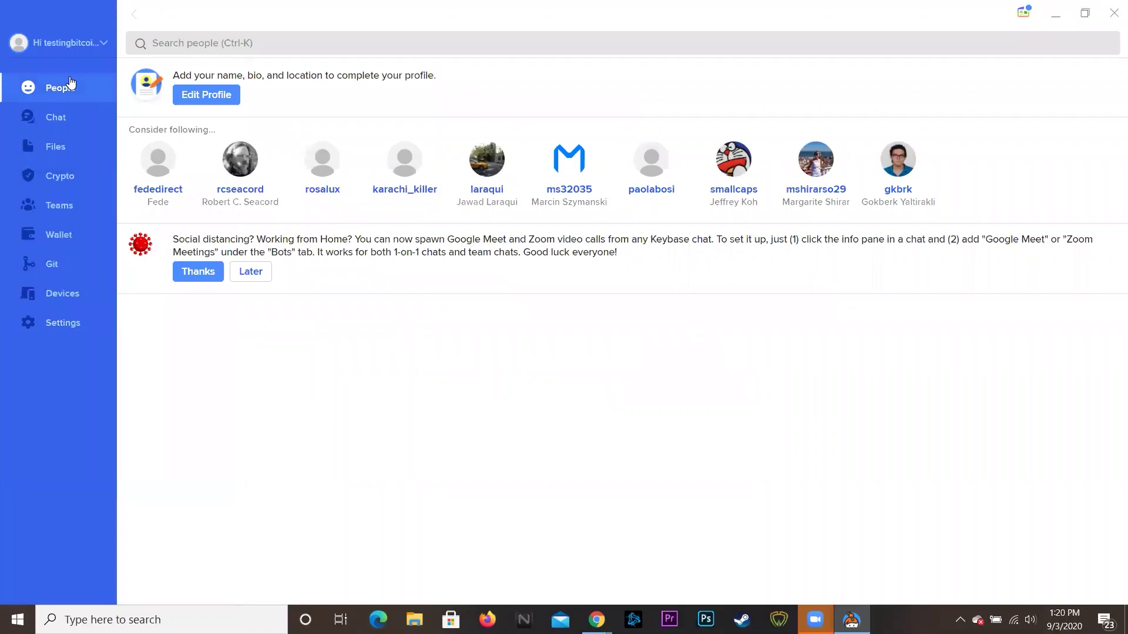
{"action": "left_click", "coordinate": [74, 42]}
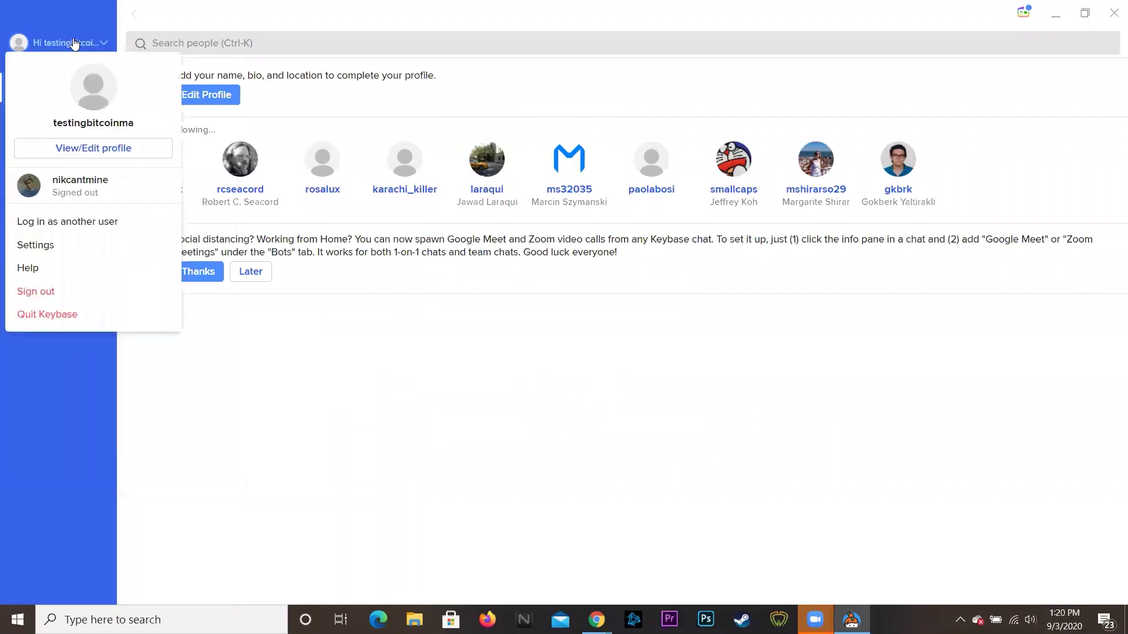
{"action": "left_click", "coordinate": [297, 342]}
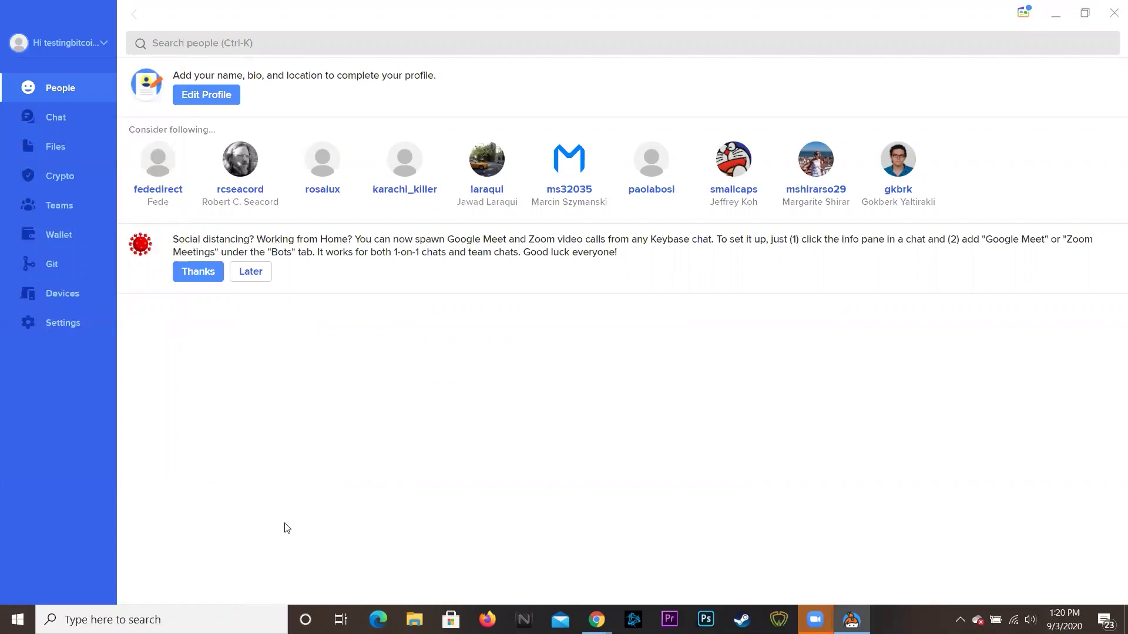